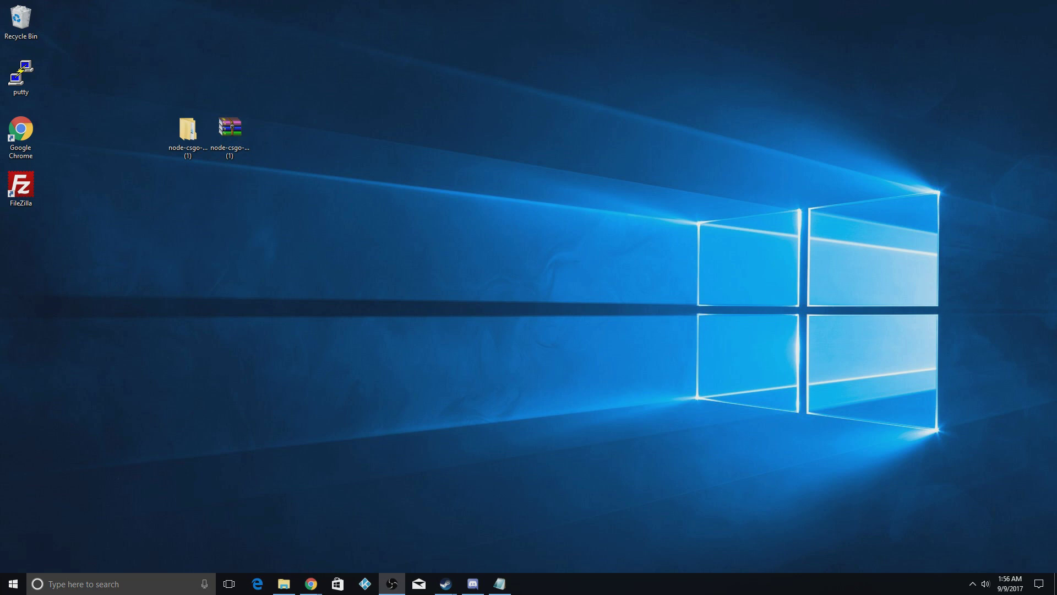
# Open cs.money in a new browser tab and go to its TRADE page
pyautogui.moveTo(311, 582)
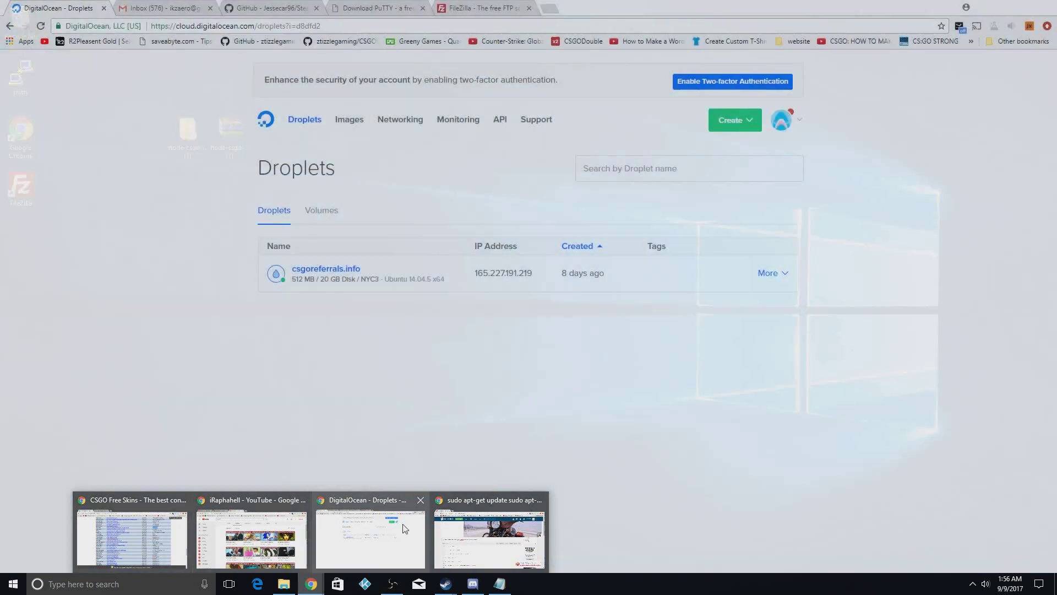
pyautogui.click(397, 528)
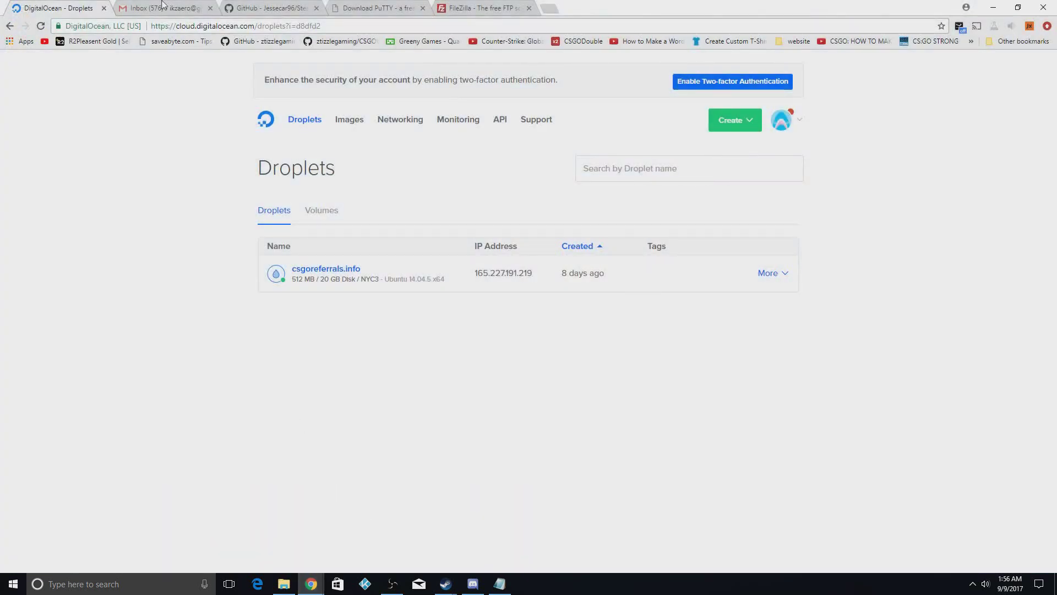
pyautogui.click(549, 9)
pyautogui.write('cs.')
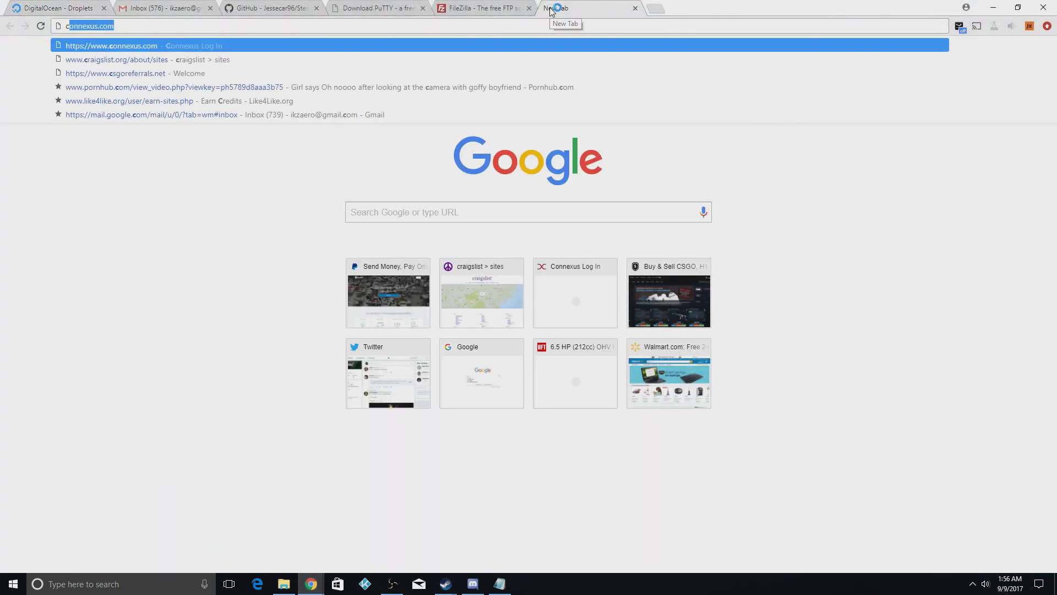
pyautogui.write('money')
pyautogui.press('Return')
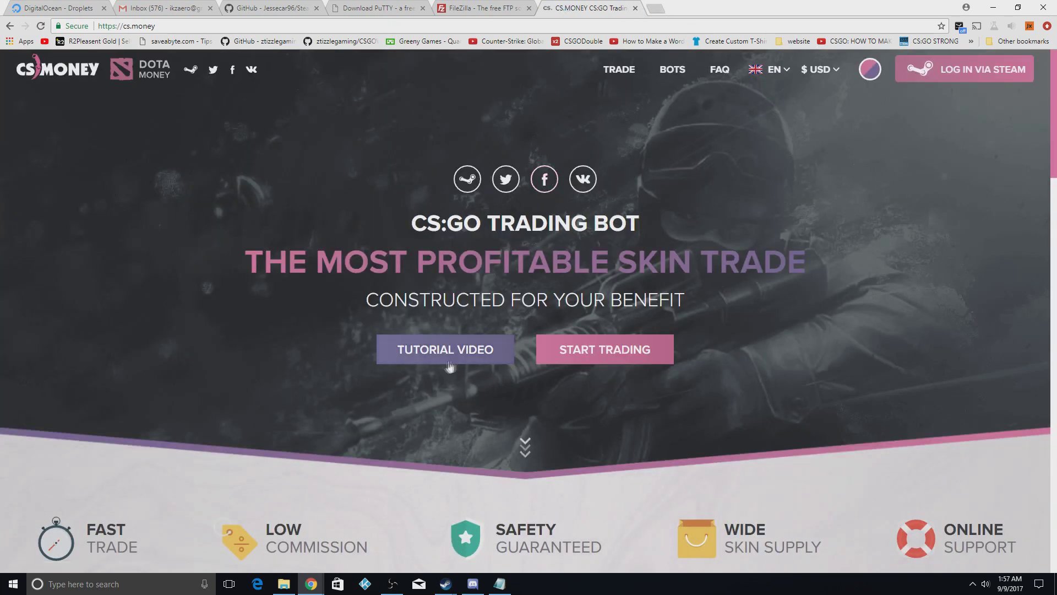
pyautogui.click(619, 69)
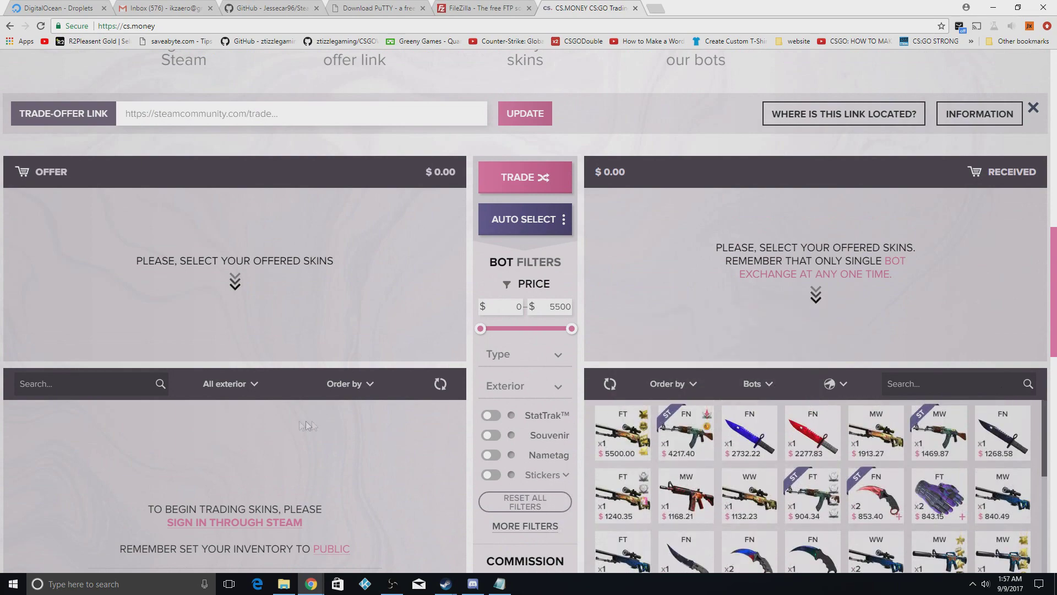
# Add the Flip Knife FN and Sport Gloves FT from the bot inventory, then close the tab
pyautogui.scroll(-3, 259, 414)
pyautogui.click(686, 394)
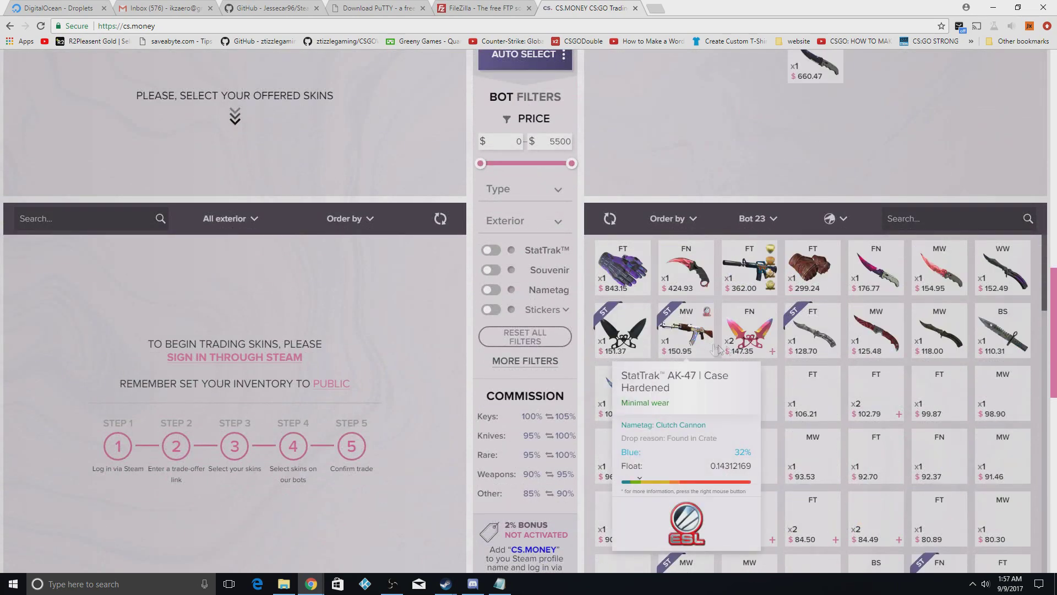
pyautogui.scroll(4, 621, 498)
pyautogui.click(621, 498)
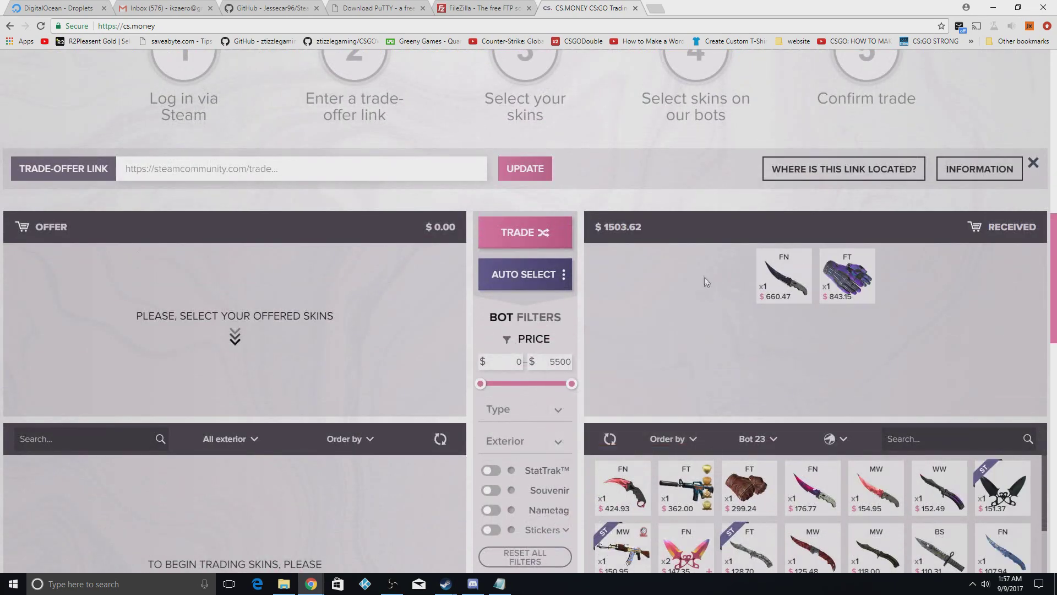
pyautogui.click(634, 8)
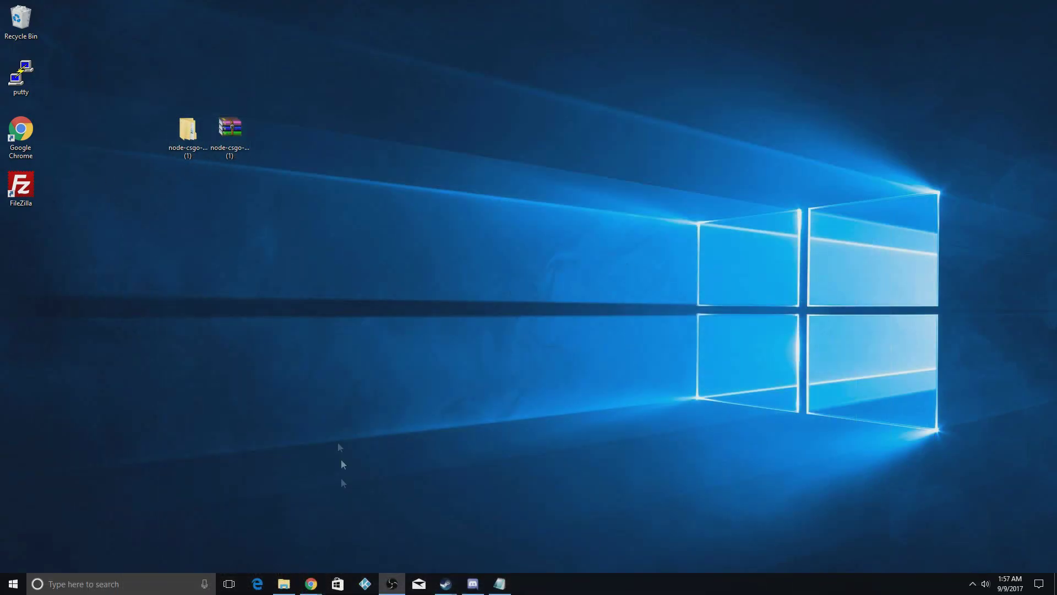
# Select and deselect the node-csgo desktop files, then bring Chrome back to the DigitalOcean Droplets tab
pyautogui.moveTo(281, 131); pyautogui.dragTo(165, 134)
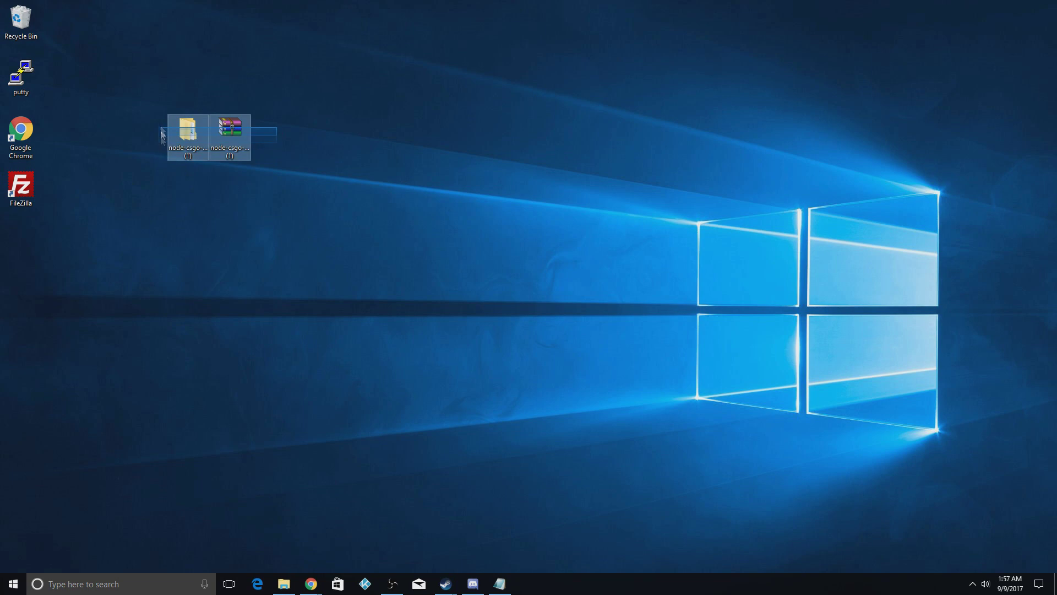
pyautogui.click(188, 98)
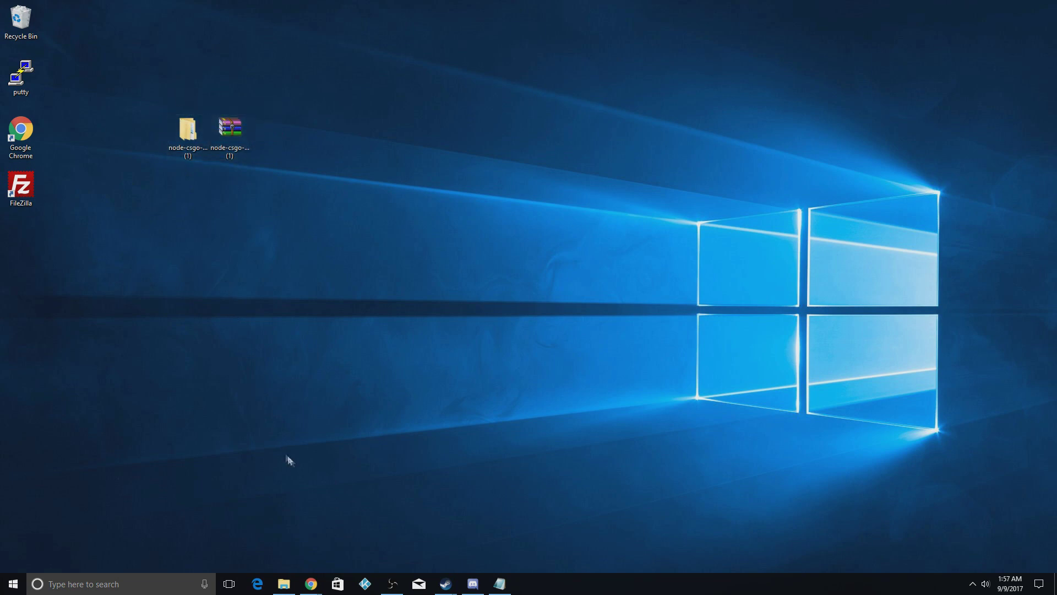
pyautogui.moveTo(311, 583)
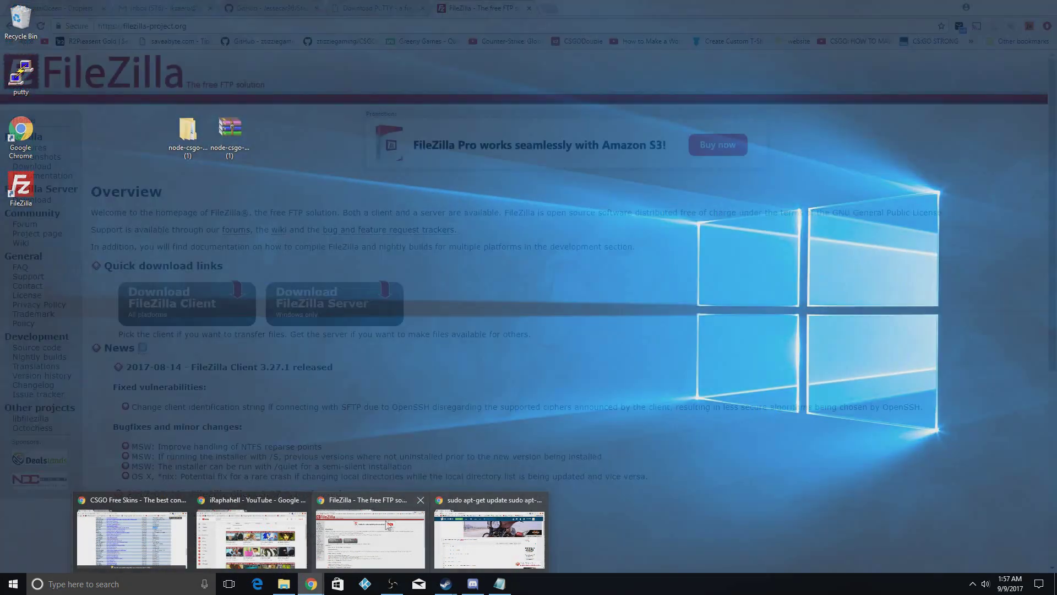
pyautogui.click(388, 523)
pyautogui.hotkey('ctrl', '1')
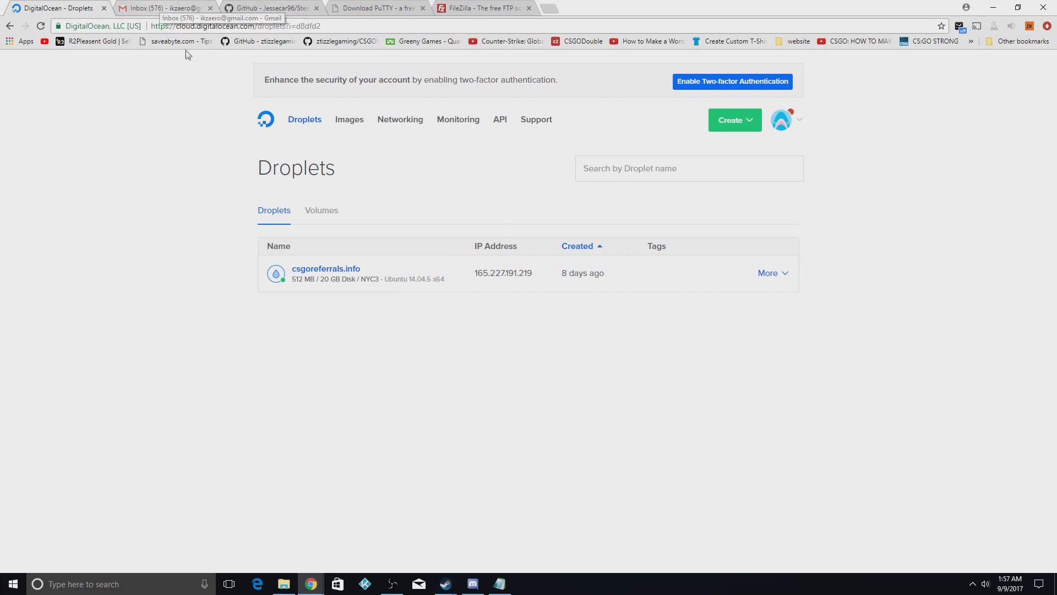
pyautogui.click(275, 6)
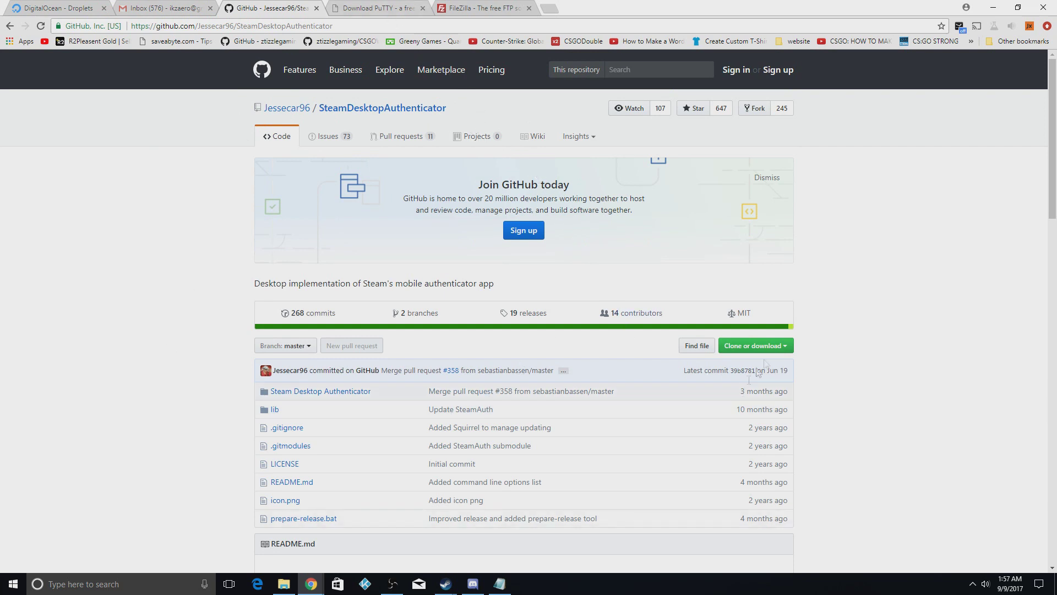
pyautogui.click(784, 346)
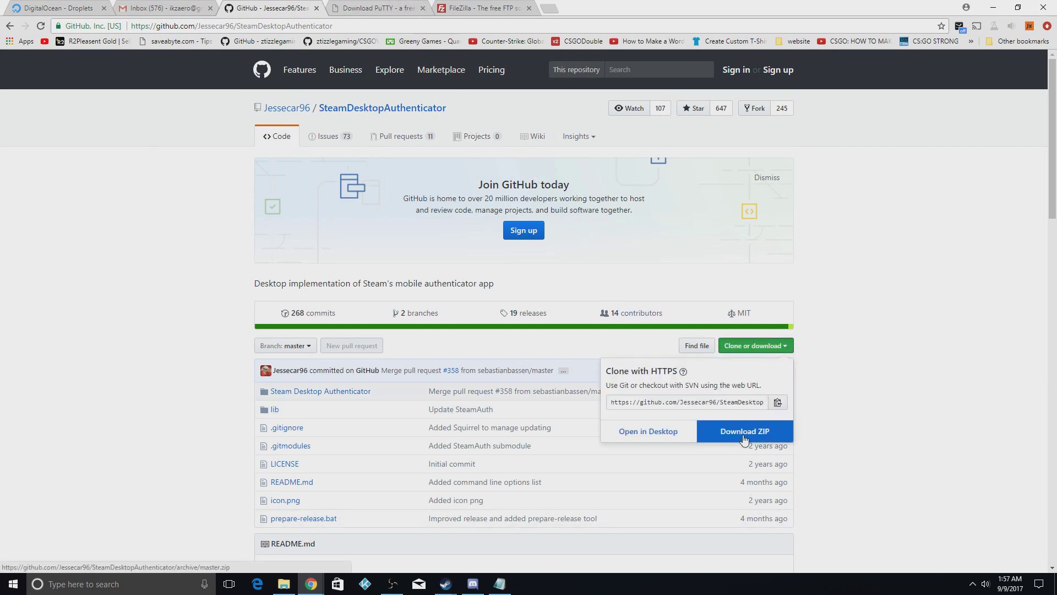
pyautogui.scroll(-5, 677, 236)
pyautogui.scroll(4, 677, 237)
pyautogui.scroll(-4, 678, 237)
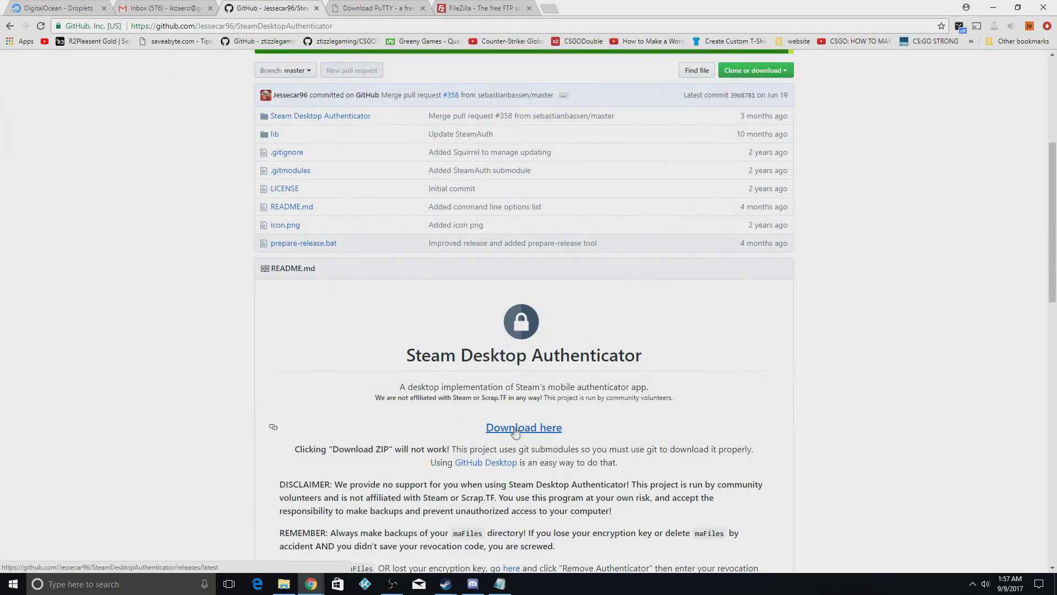
pyautogui.scroll(-2, 509, 431)
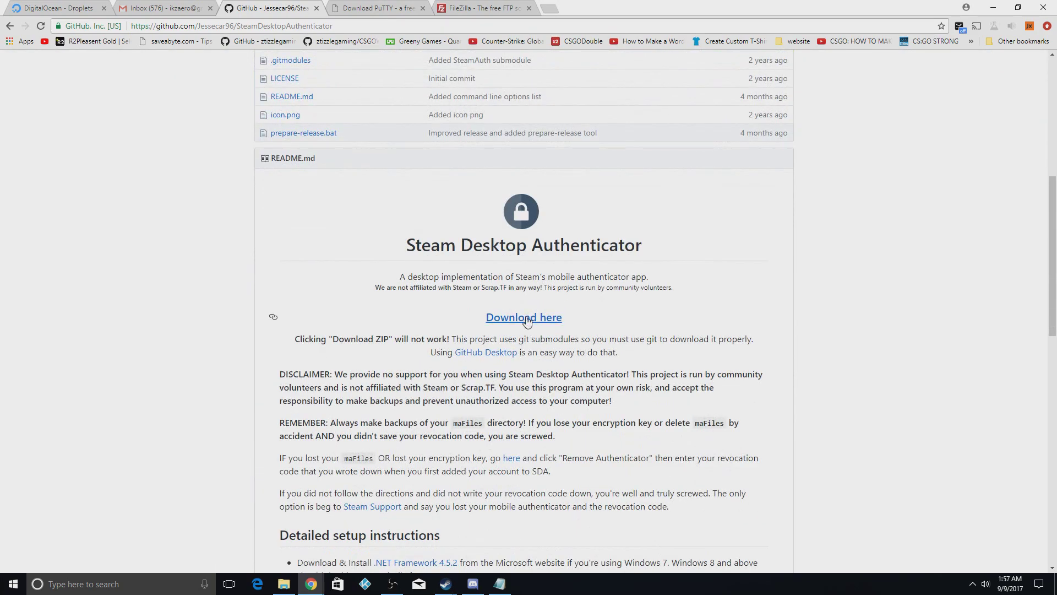
pyautogui.scroll(6, 469, 207)
pyautogui.hotkey('ctrl', 'Tab')
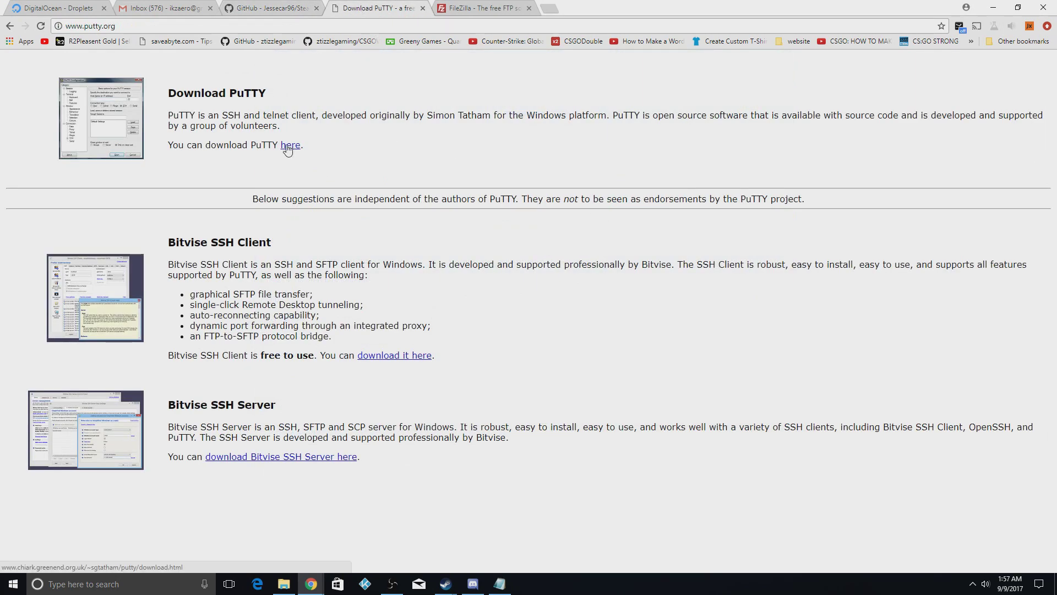
pyautogui.click(492, 7)
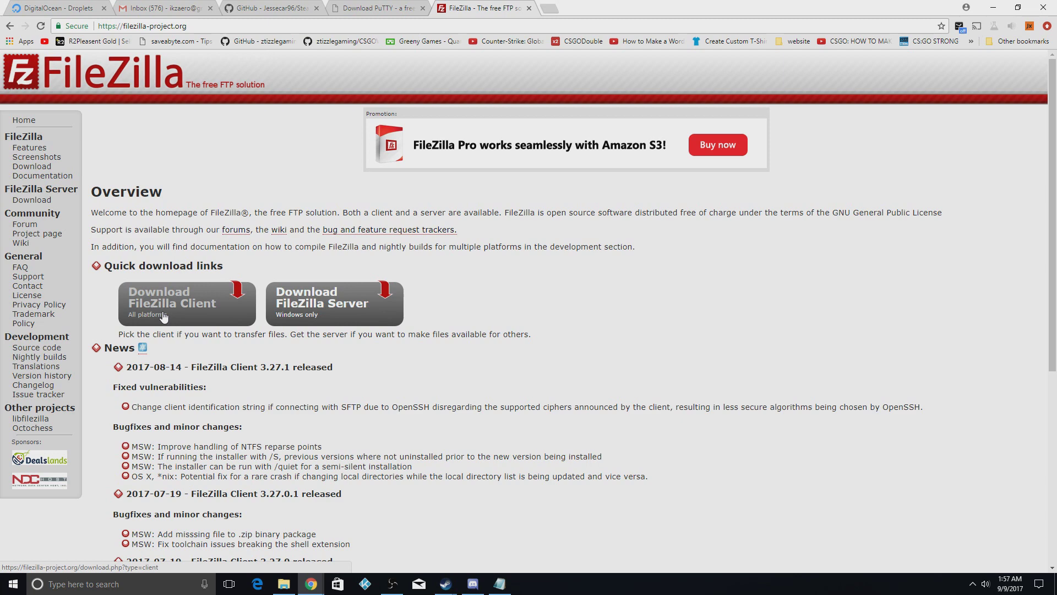
pyautogui.click(58, 8)
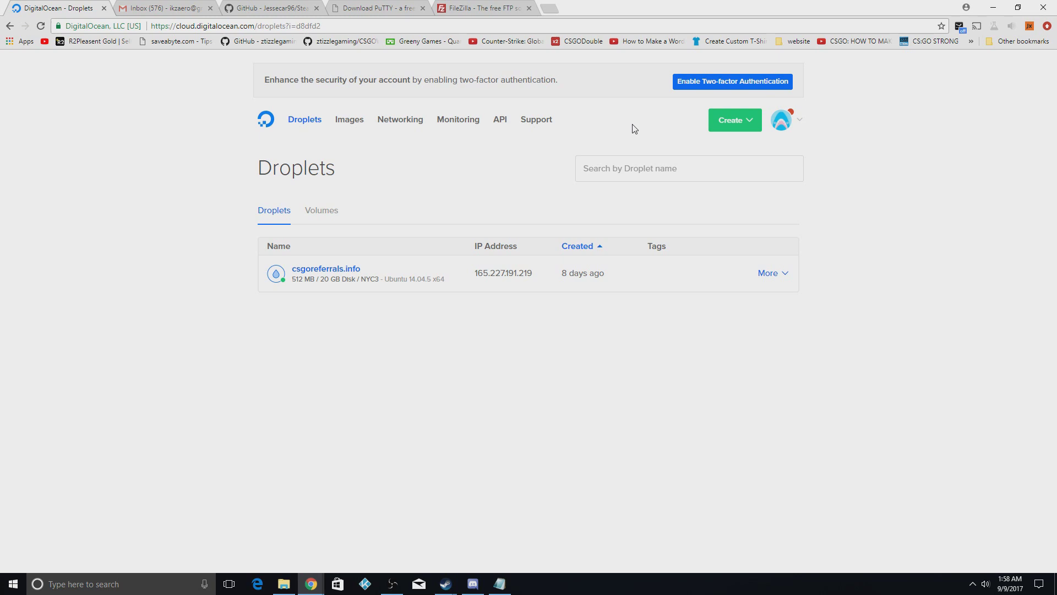
# Start creating a new droplet with the Ubuntu 14.04.5 x64 image
pyautogui.click(753, 111)
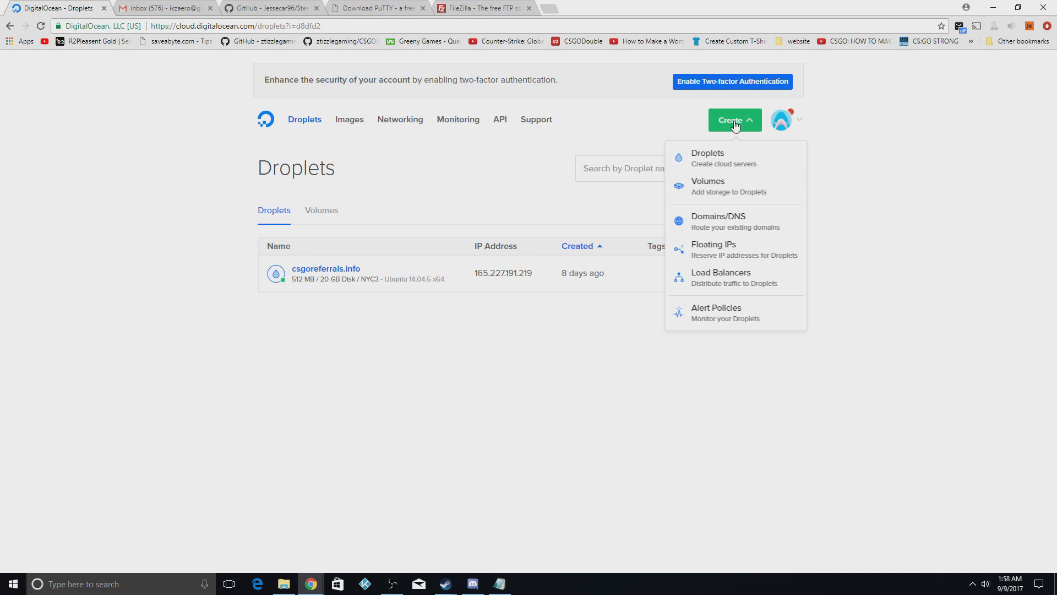
pyautogui.click(721, 161)
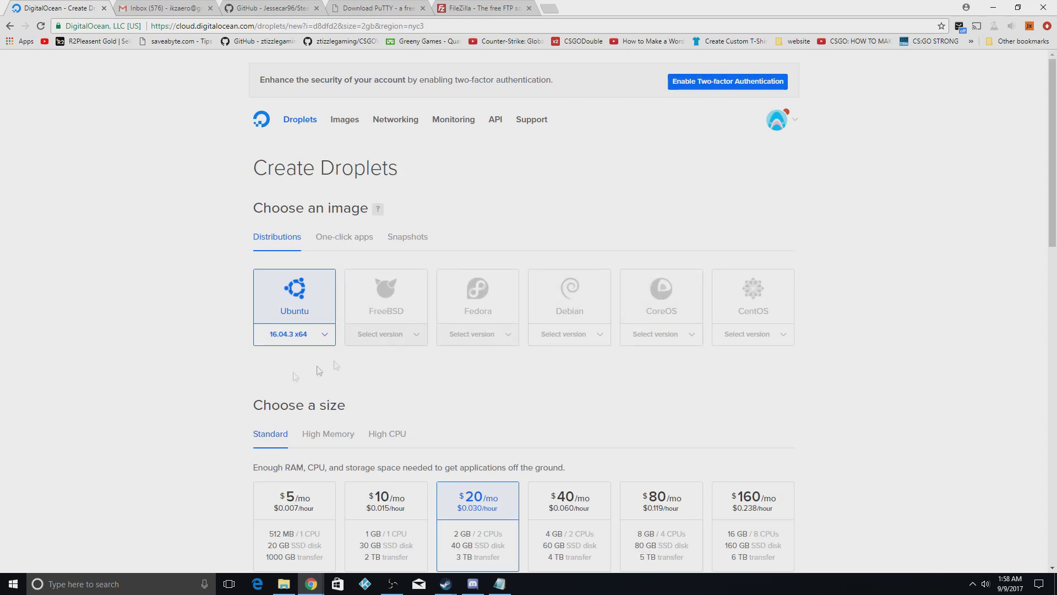
pyautogui.click(312, 336)
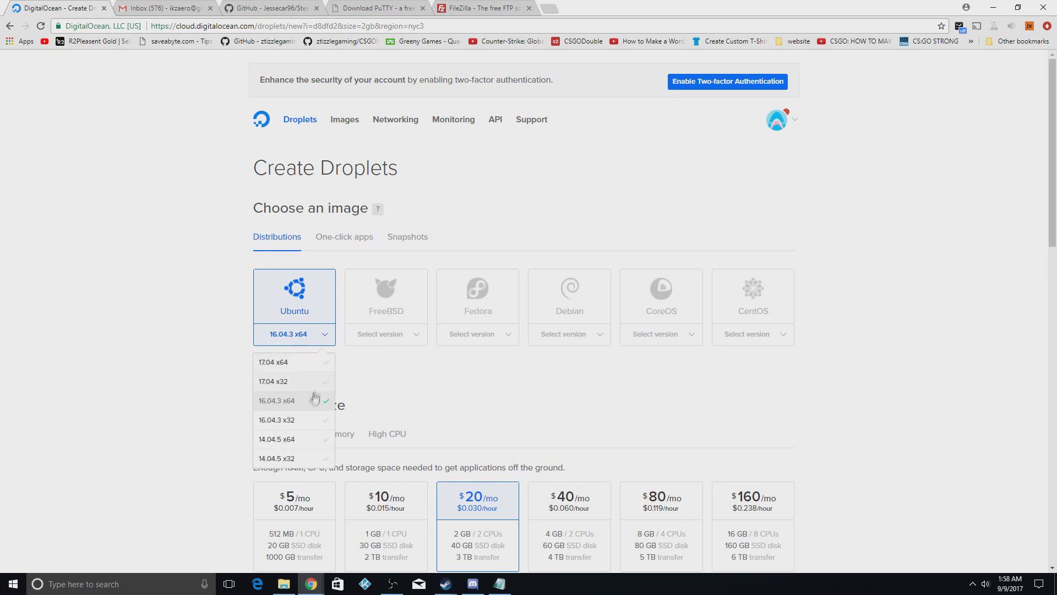
pyautogui.click(285, 440)
# Choose the $5/mo 512 MB size and scroll down to the Finalize and create section
pyautogui.scroll(-3, 394, 434)
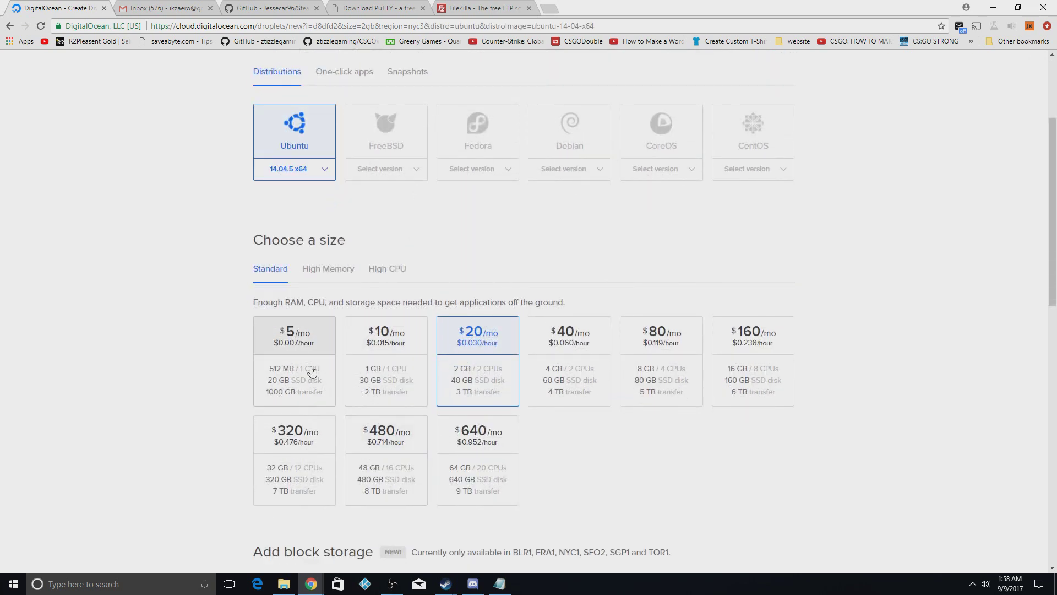
pyautogui.click(307, 344)
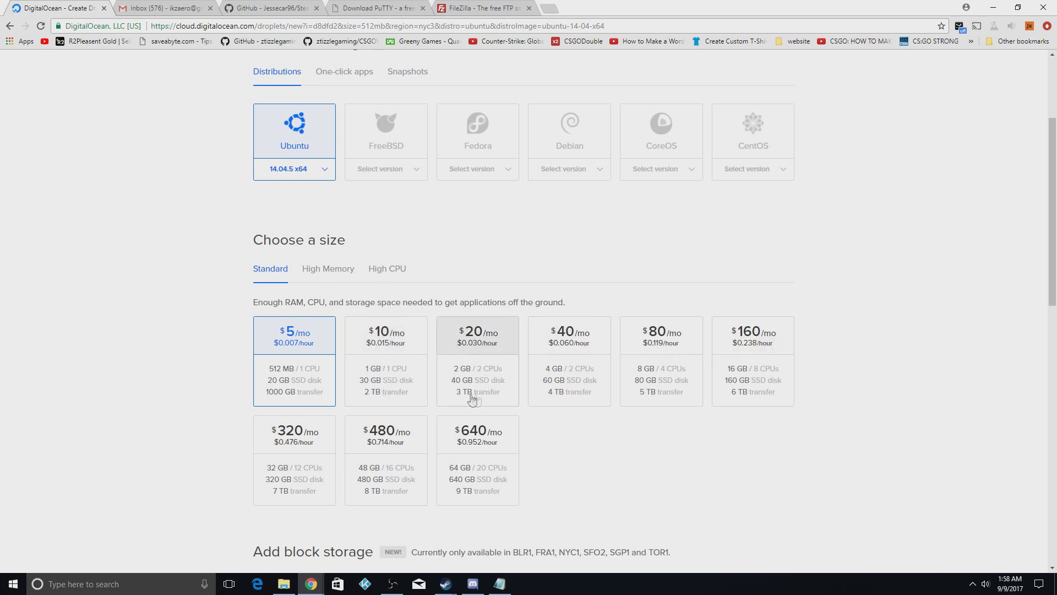
pyautogui.scroll(-4, 747, 518)
pyautogui.scroll(-1, 341, 441)
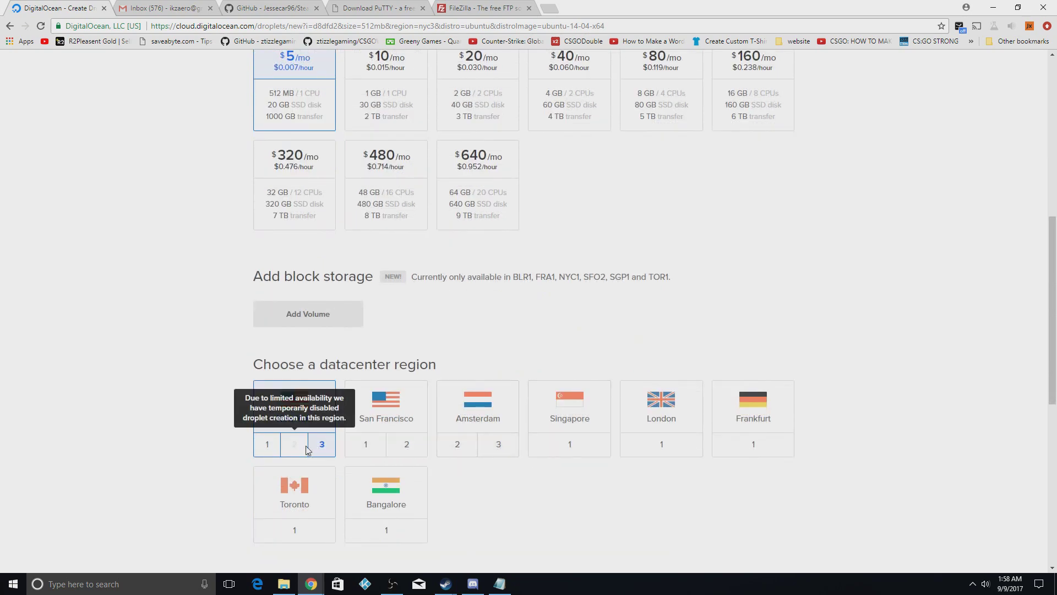
pyautogui.scroll(-3, 324, 448)
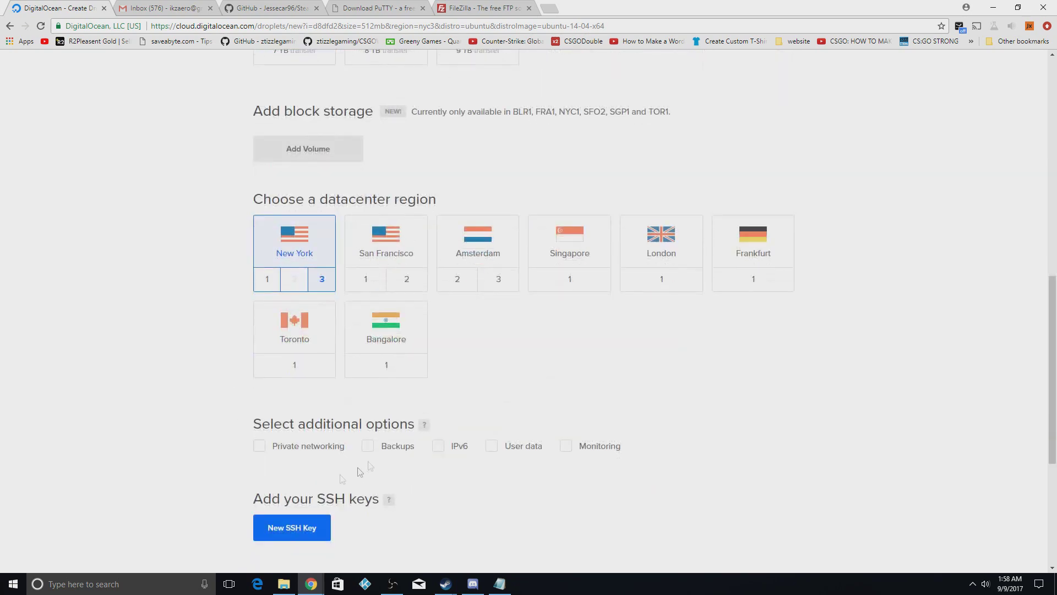
pyautogui.scroll(-5, 416, 369)
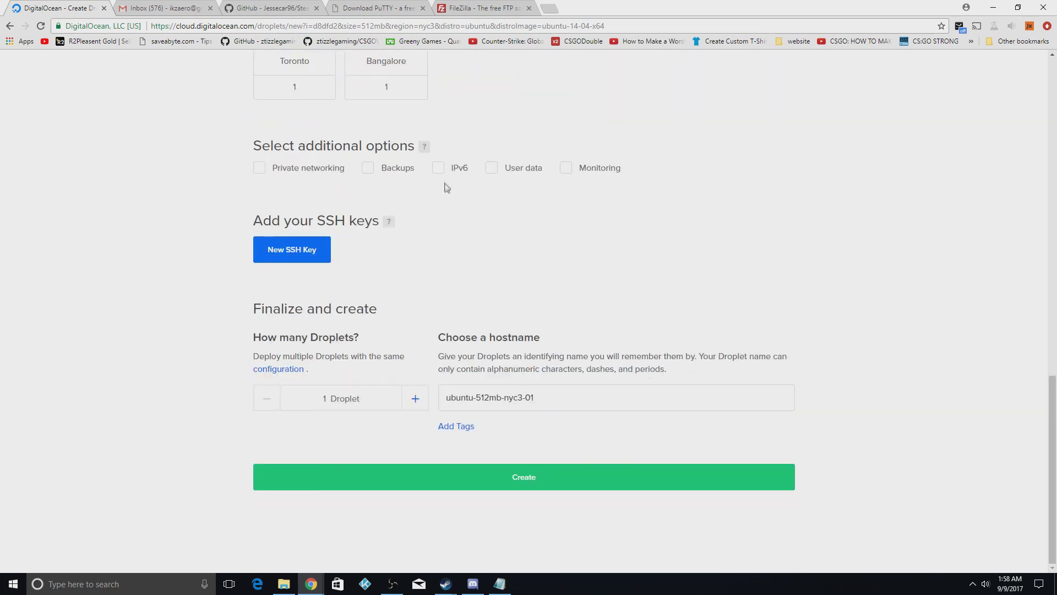
# Set the droplet hostname to Tradesite and create it, waiting for the build to finish
pyautogui.click(582, 411)
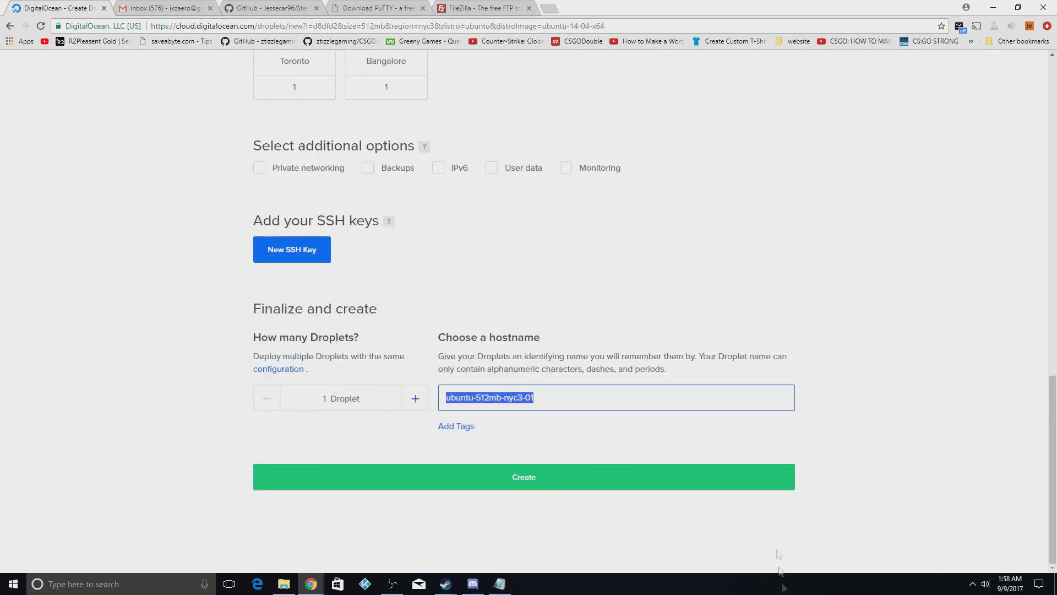
pyautogui.write('Trade site')
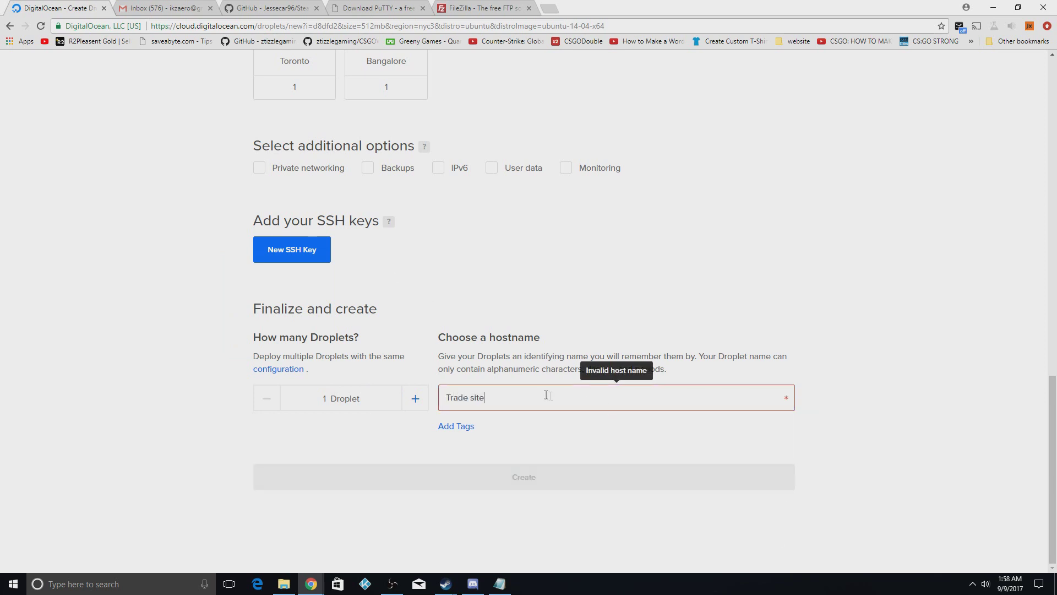
pyautogui.moveTo(548, 395); pyautogui.dragTo(469, 396)
pyautogui.write('site')
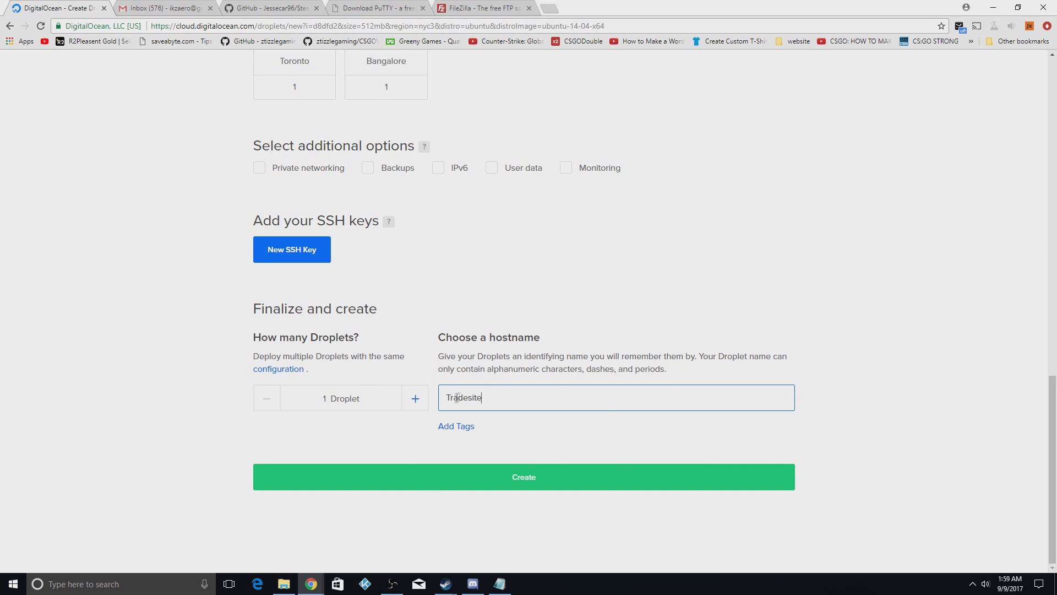
pyautogui.click(490, 477)
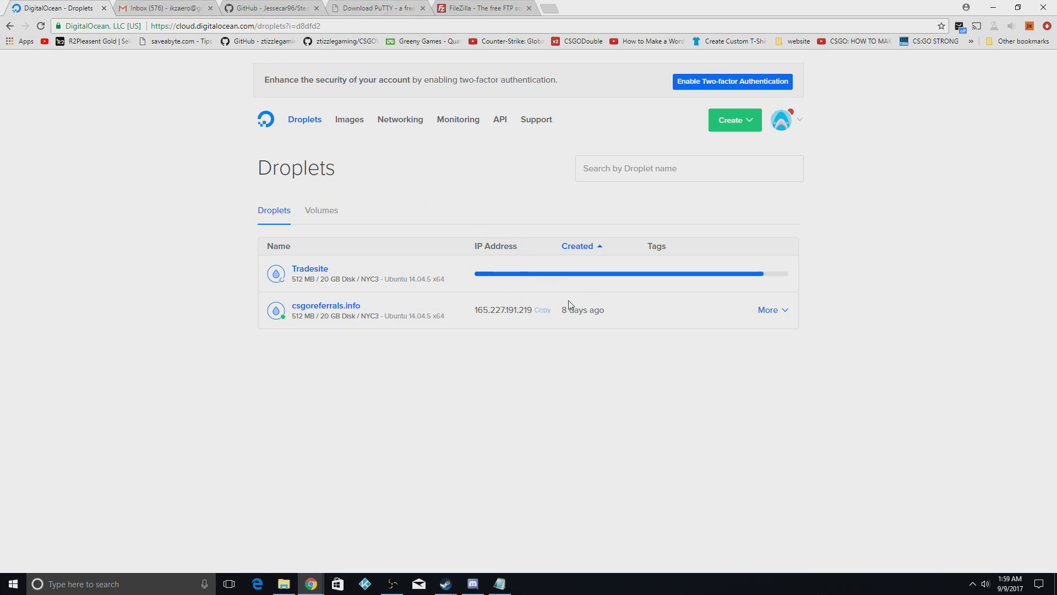
pyautogui.moveTo(546, 276)
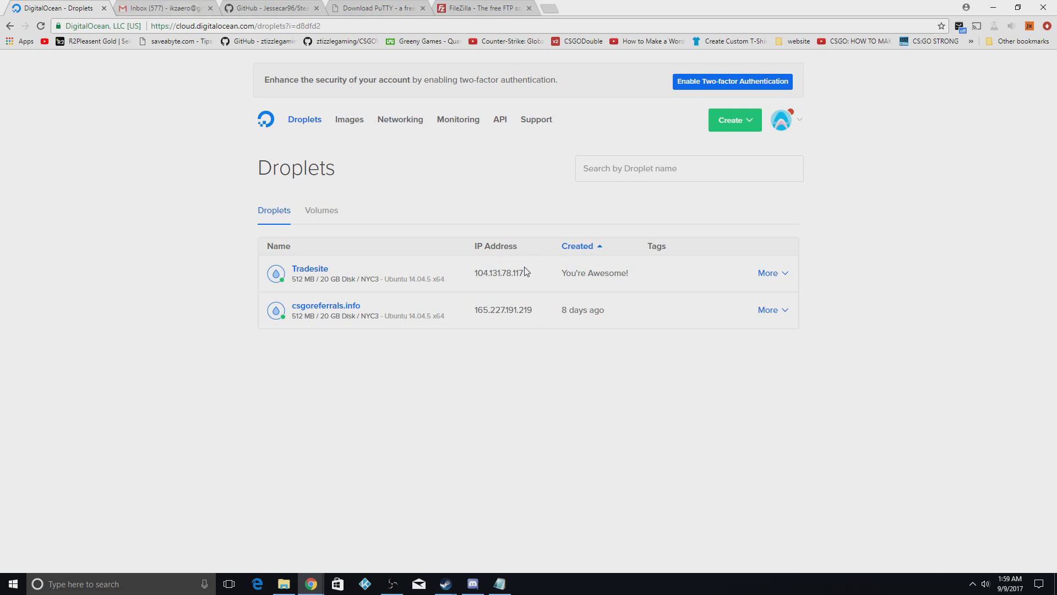
# Launch PuTTY, connect to 104.131.78.117 without caching the host key, and log in as root
pyautogui.click(992, 8)
pyautogui.doubleClick(25, 82)
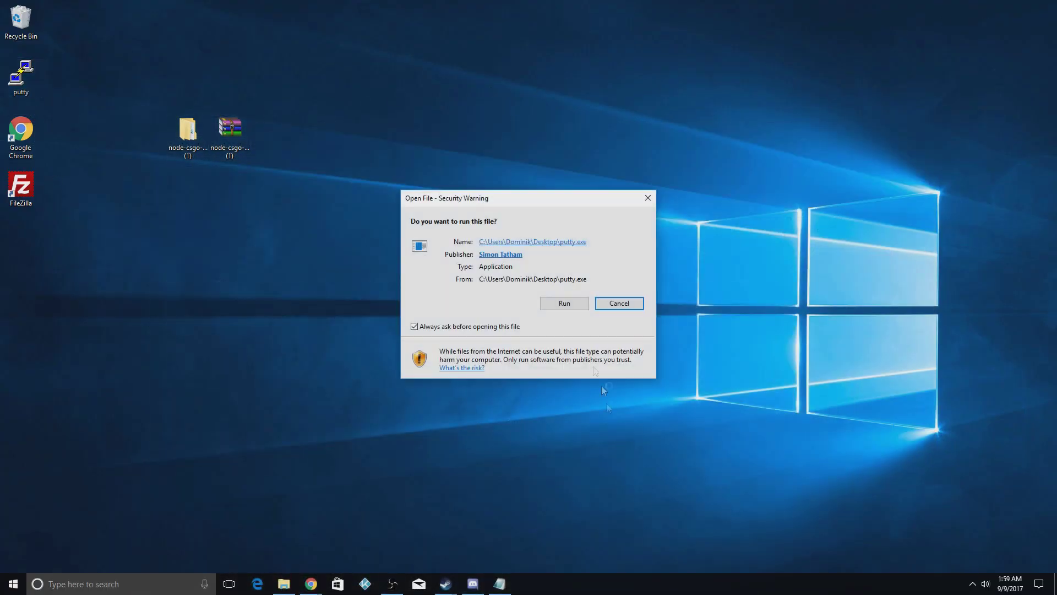
pyautogui.click(558, 308)
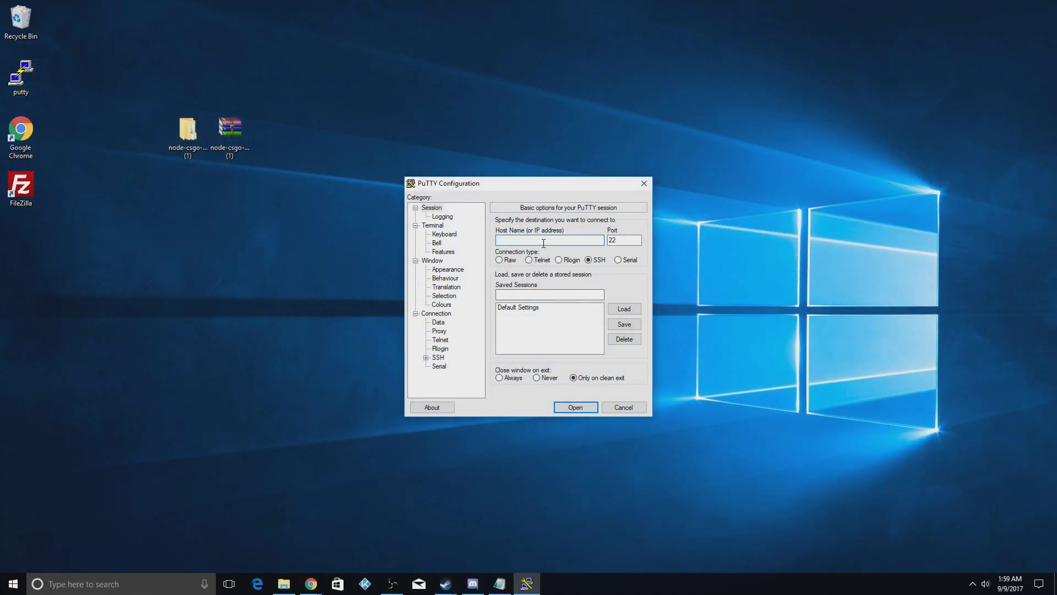
pyautogui.write('104.131.78.117')
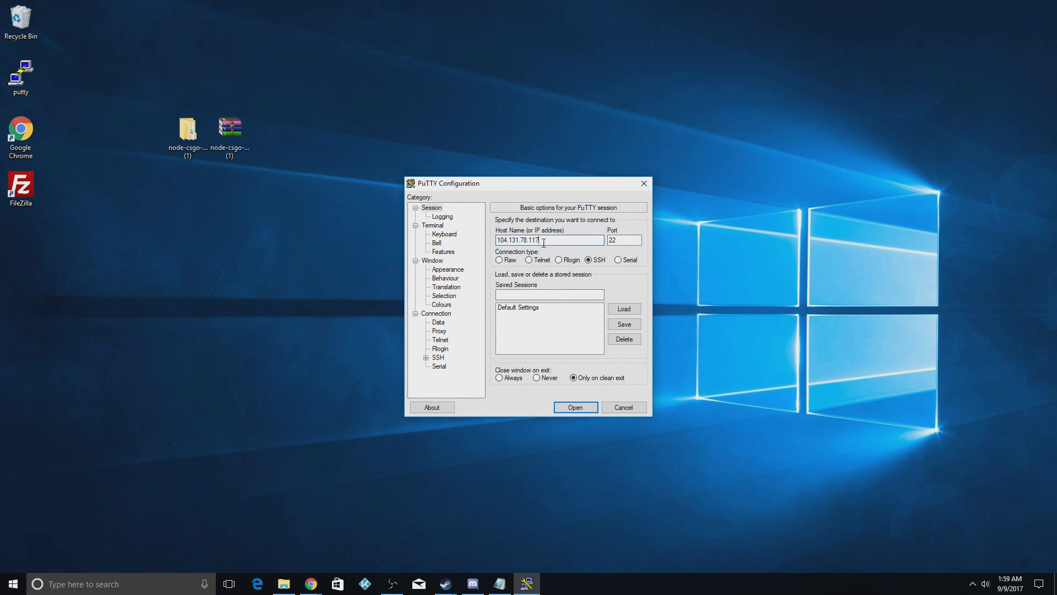
pyautogui.click(575, 407)
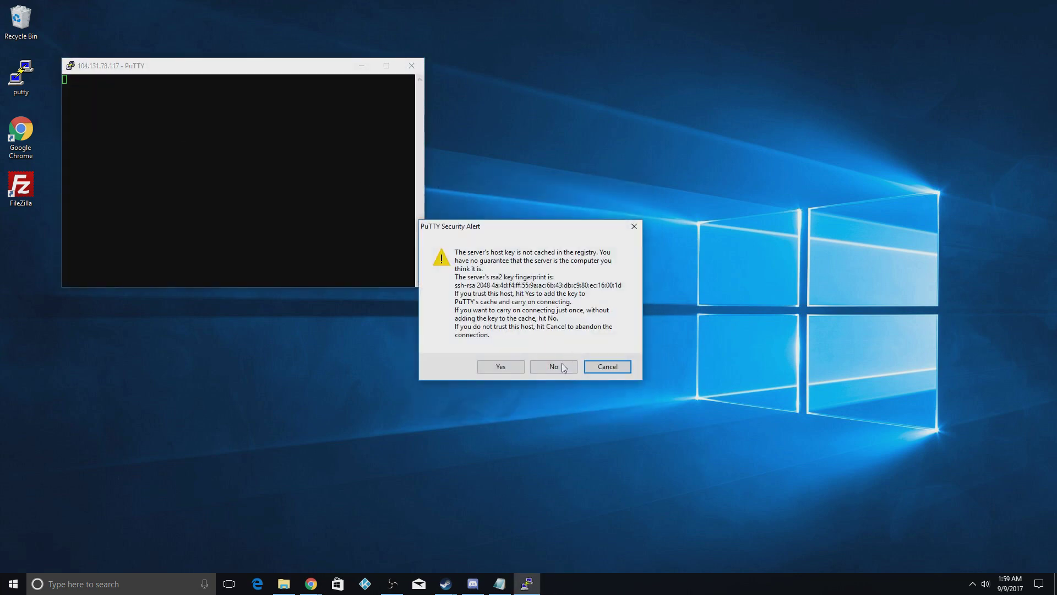
pyautogui.click(564, 368)
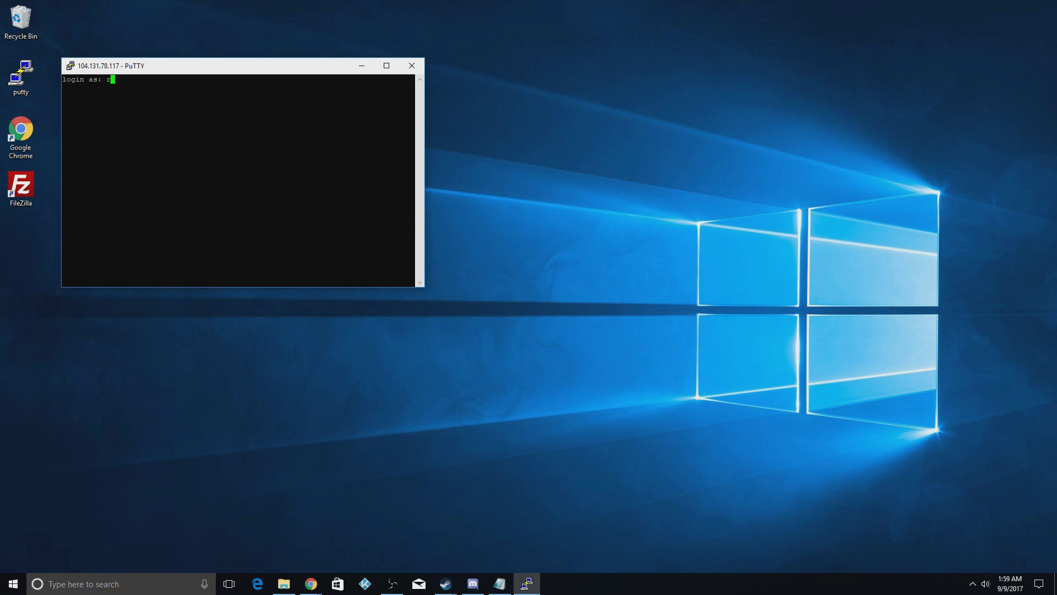
pyautogui.press('Return')
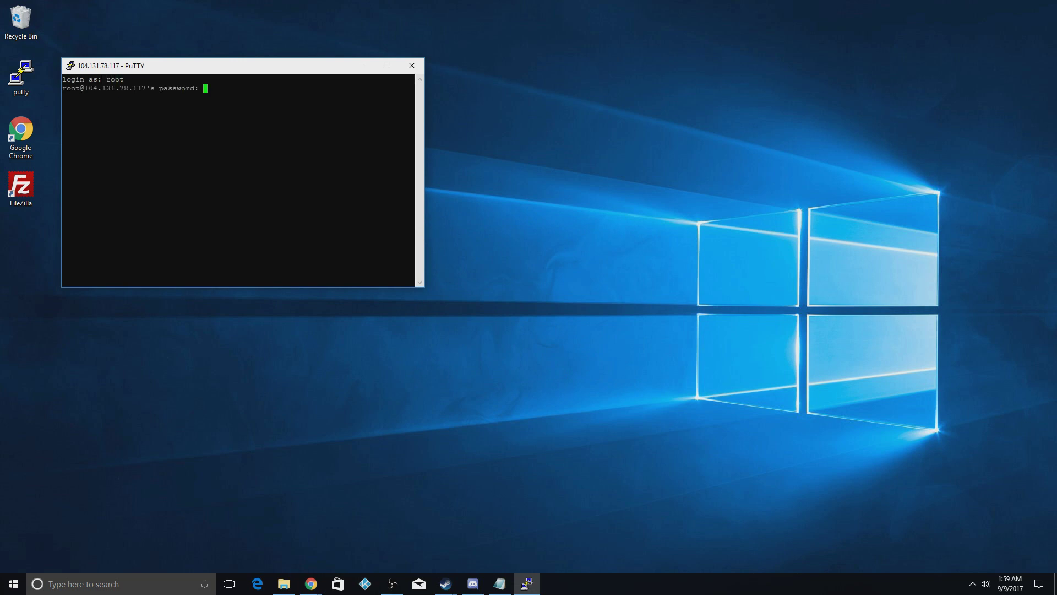
# Copy the root password from the 'Your New Droplet: Tradesite' Gmail email and return to PuTTY
pyautogui.moveTo(311, 580)
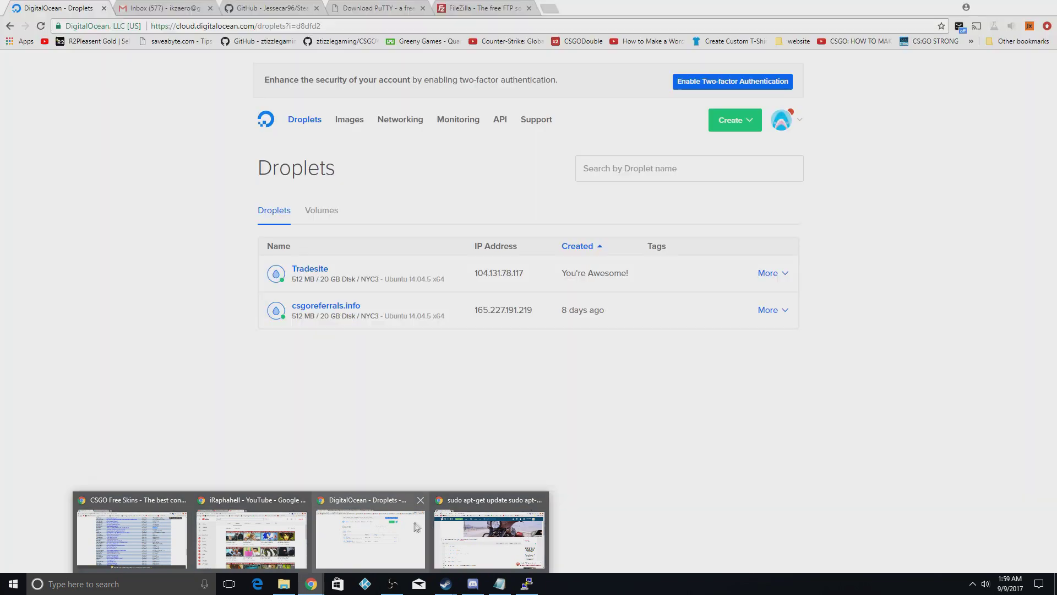
pyautogui.click(413, 529)
pyautogui.click(166, 8)
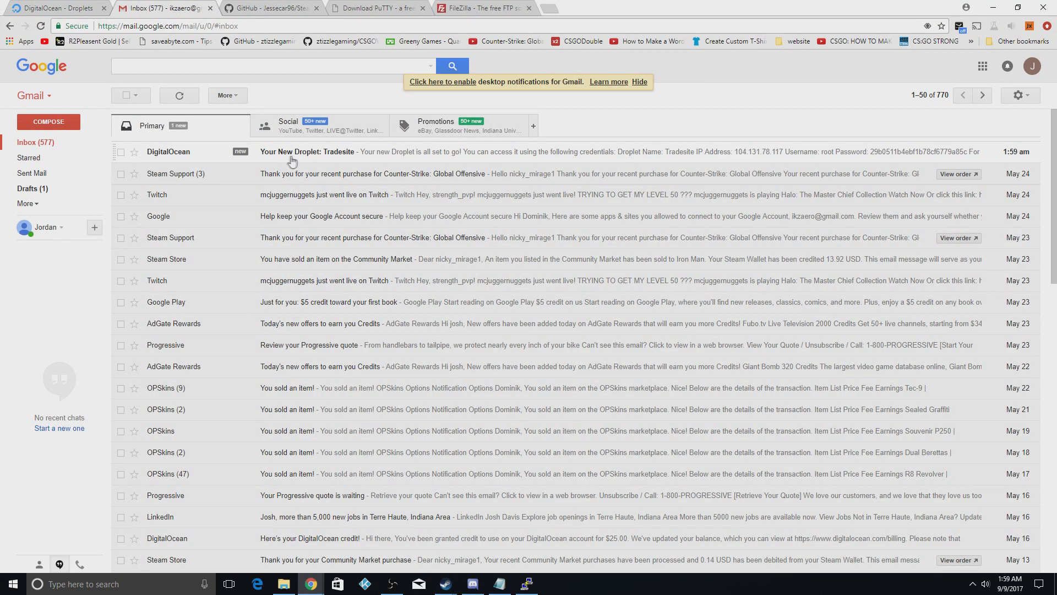
pyautogui.click(306, 153)
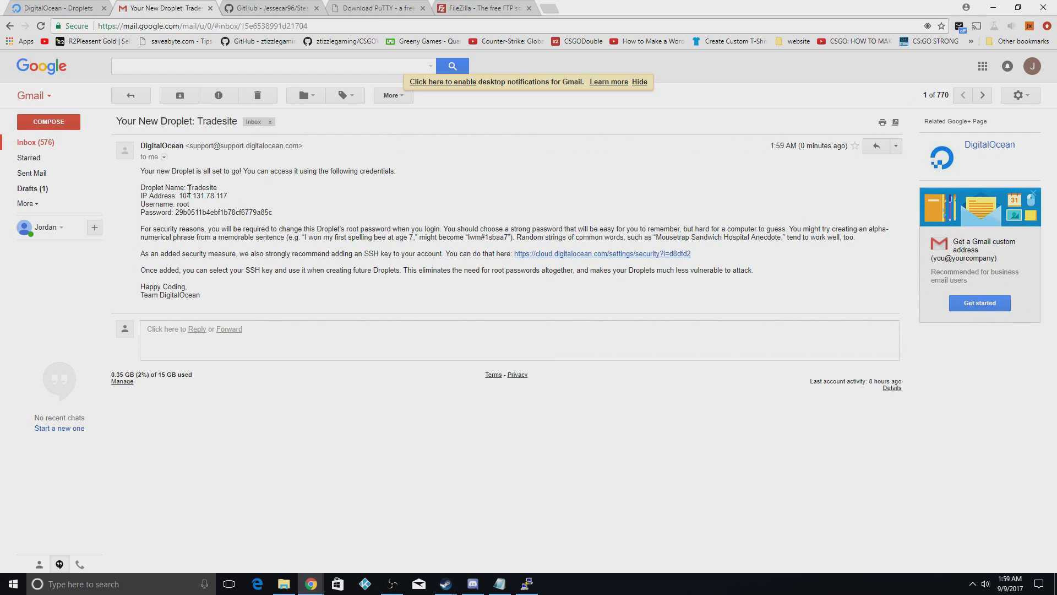
pyautogui.moveTo(274, 213); pyautogui.dragTo(178, 210)
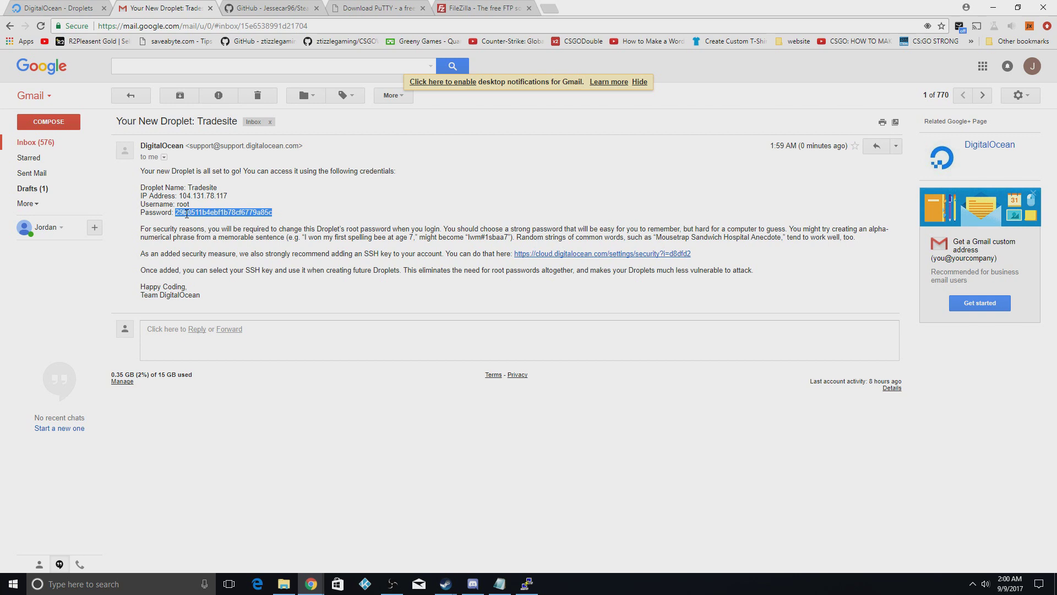
pyautogui.rightClick(186, 214)
pyautogui.click(209, 219)
pyautogui.click(527, 583)
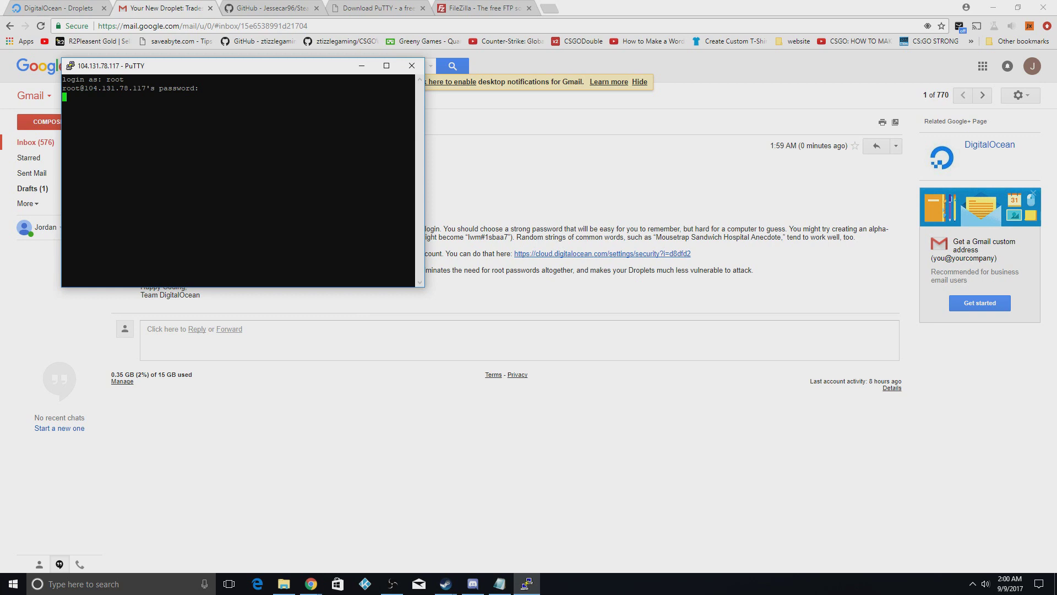
# Submit the emailed root password, then enter it as the current password and set a new password twice
pyautogui.press('Return')
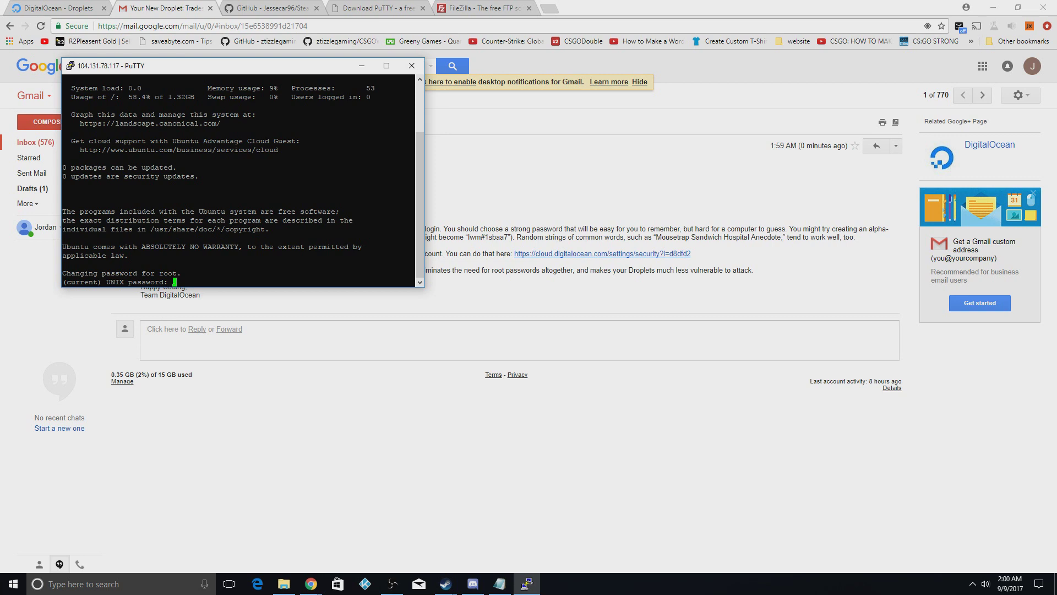
pyautogui.press('Return')
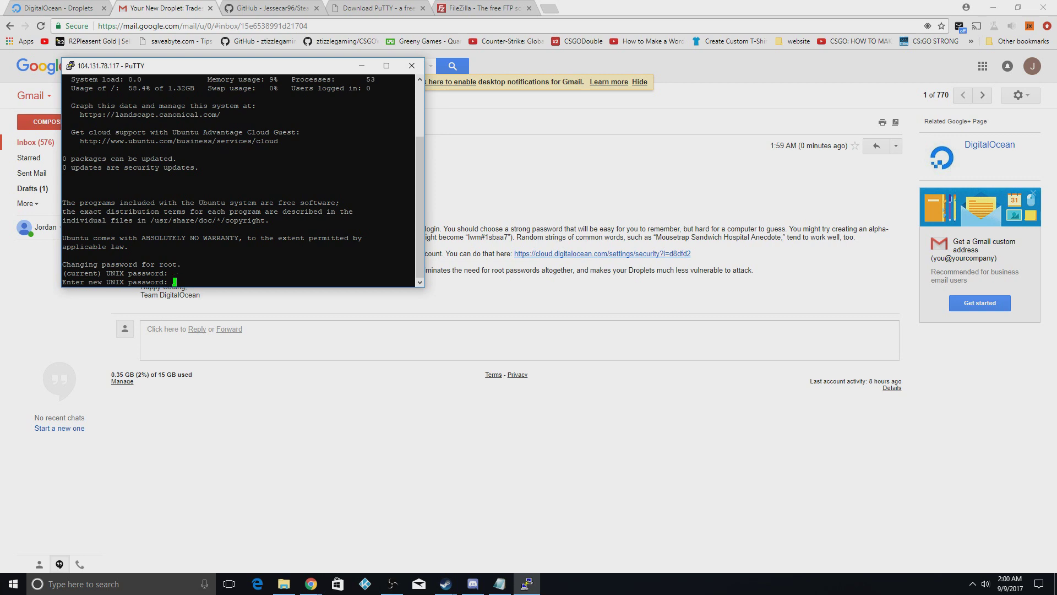
pyautogui.press('Return')
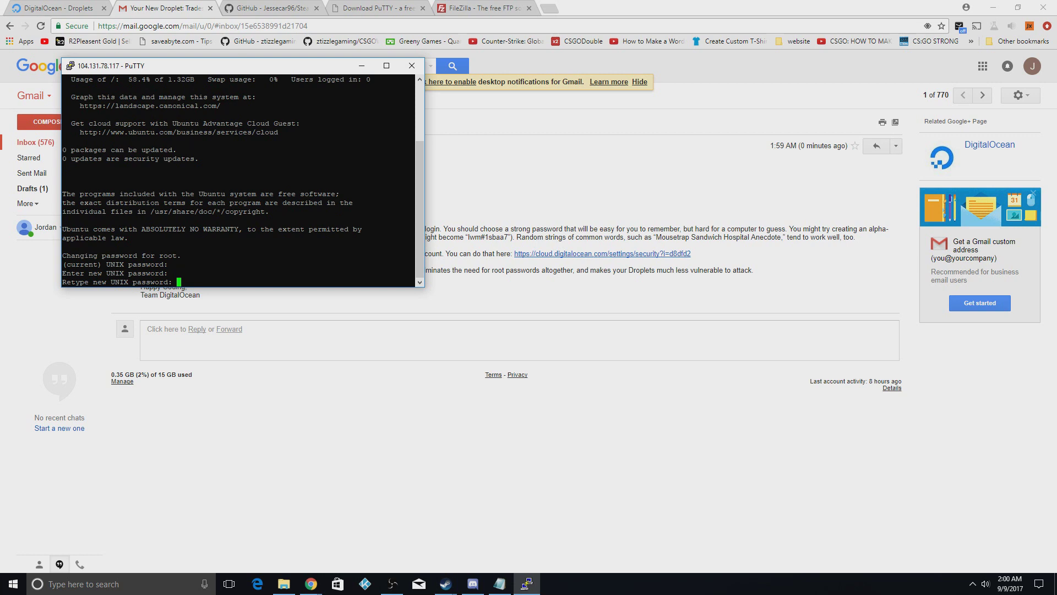
pyautogui.press('Return')
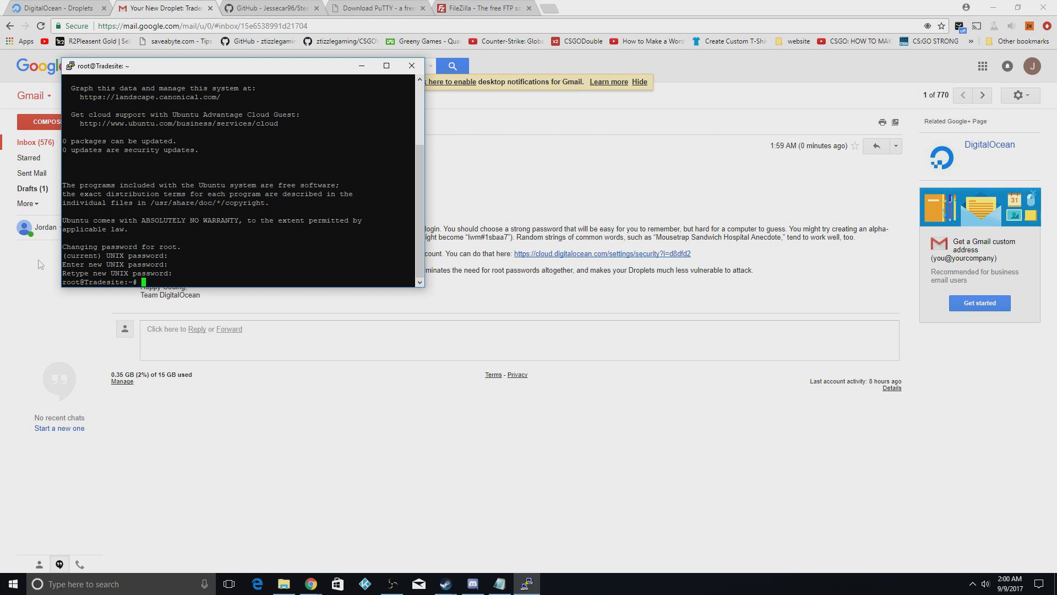
# Run sudo apt-get update, then type sudo apt-get install apache2 at the prompt
pyautogui.hotkey('alt', 'Tab')
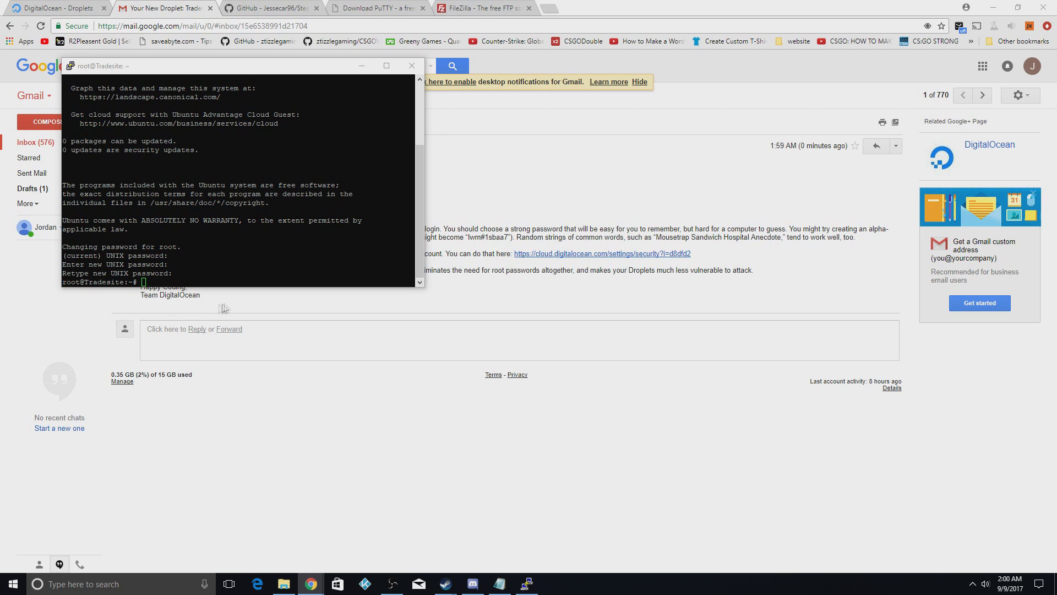
pyautogui.click(220, 276)
pyautogui.write('sudo apt-get update')
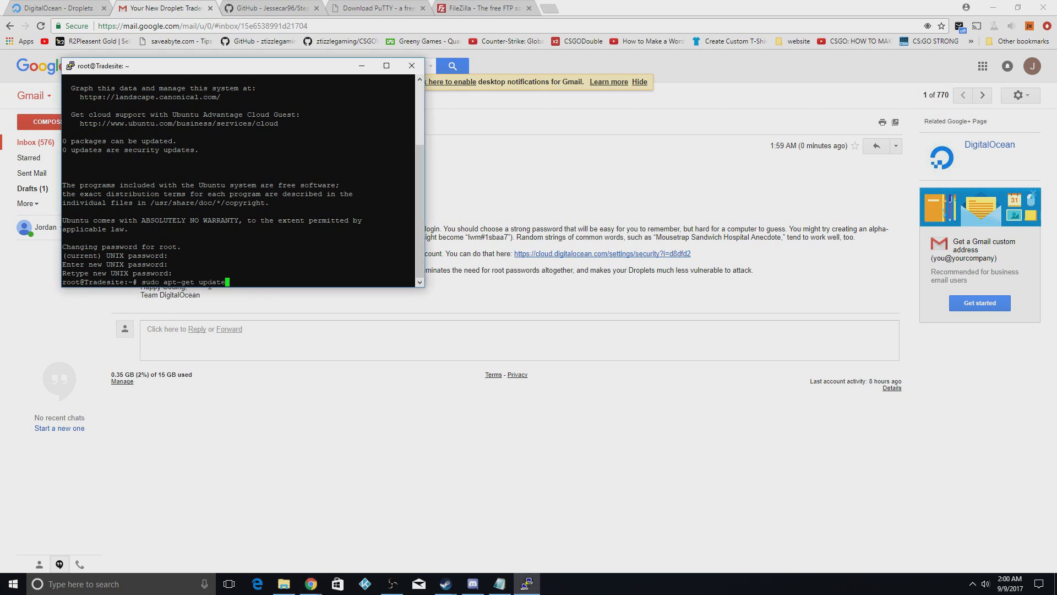
pyautogui.press('Return')
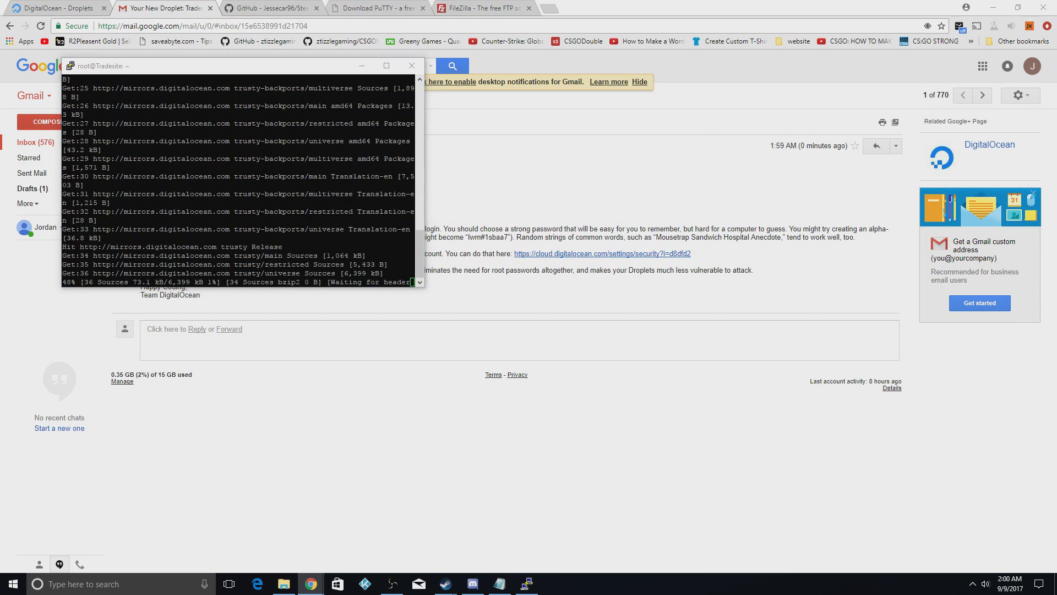
pyautogui.click(311, 583)
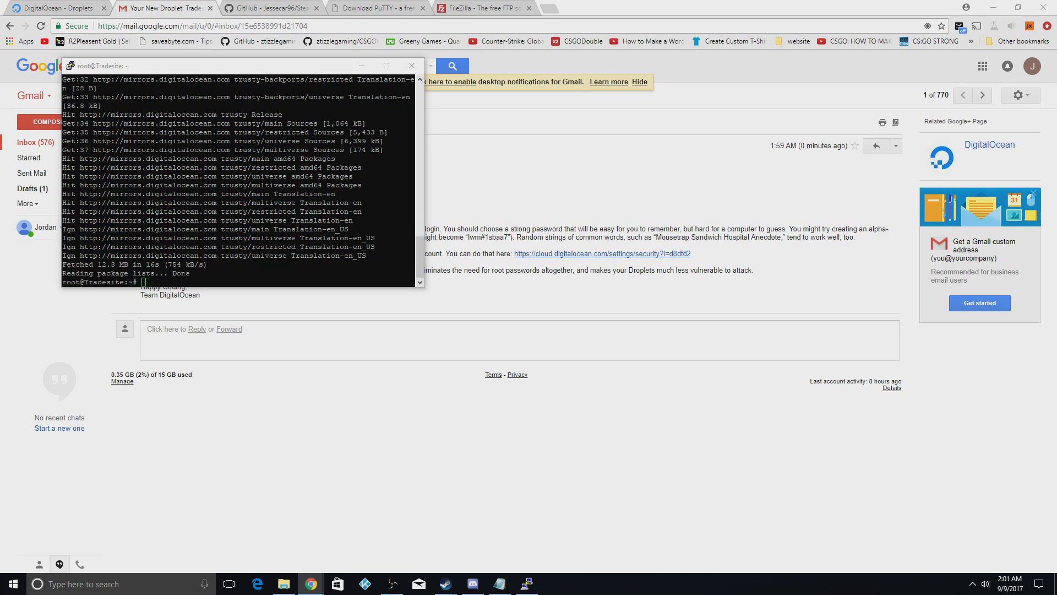
pyautogui.write('sudo apt-get install apache2')
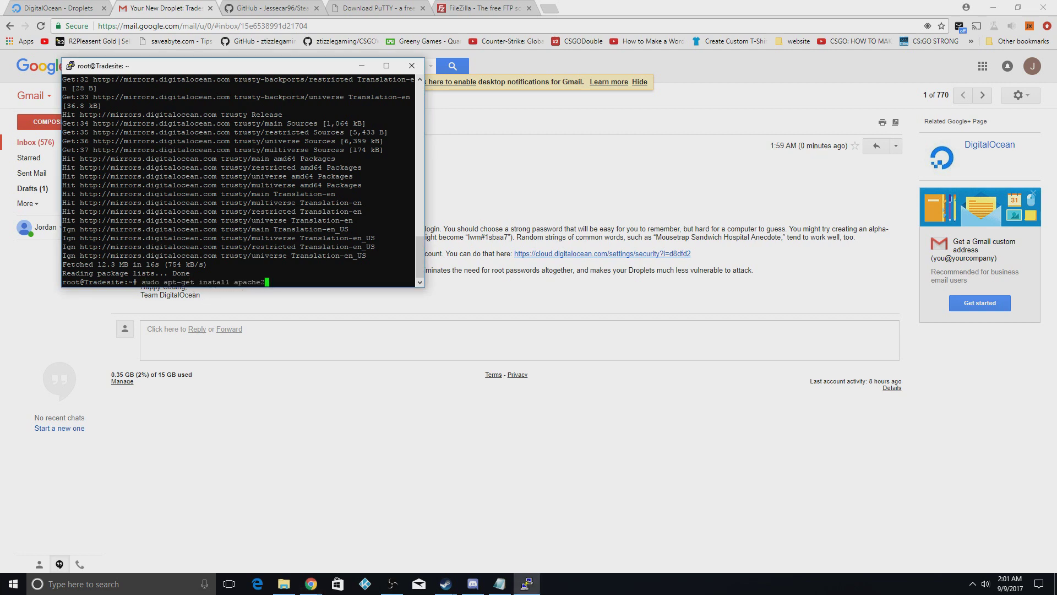
# Run the apache2 install, answering y at the [Y/n] prompt to continue
pyautogui.press('Return')
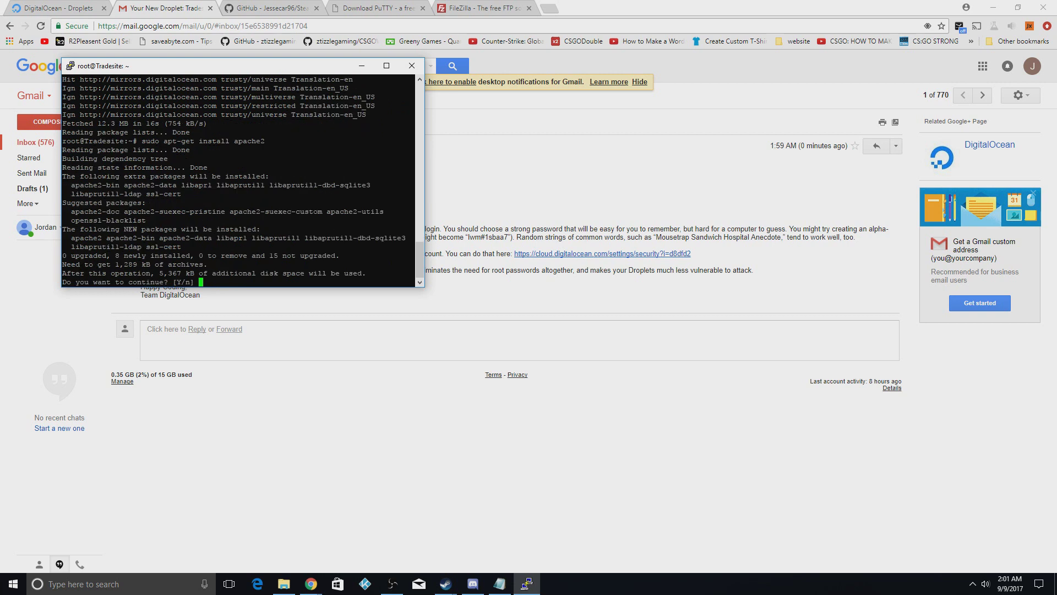
pyautogui.write('y')
pyautogui.press('Return')
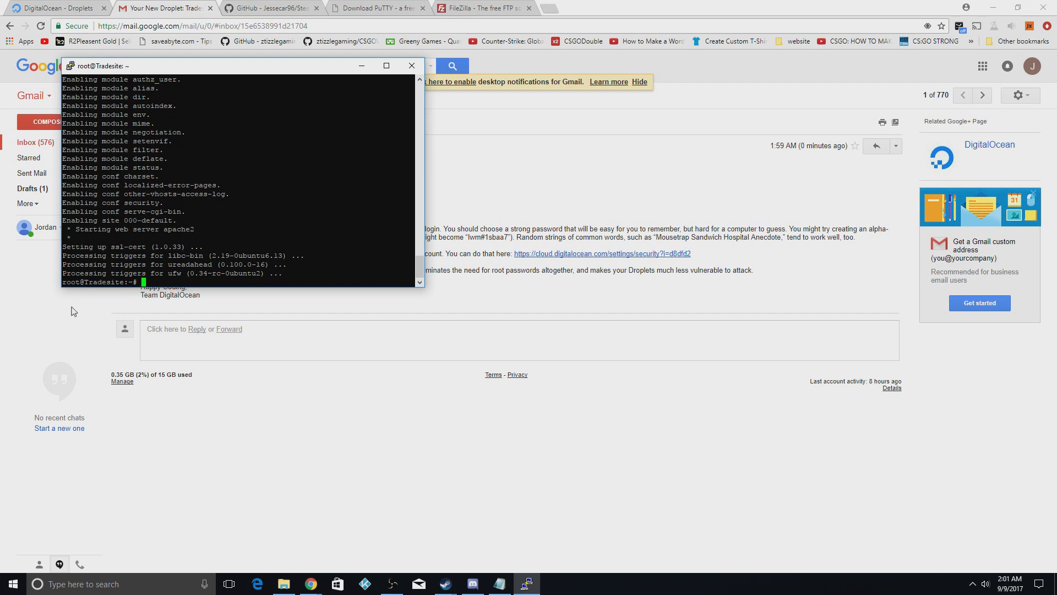
pyautogui.click(303, 87)
# Copy the Tradesite IP and load 104.131.78.117 in a new tab, showing Apache's default page
pyautogui.click(54, 4)
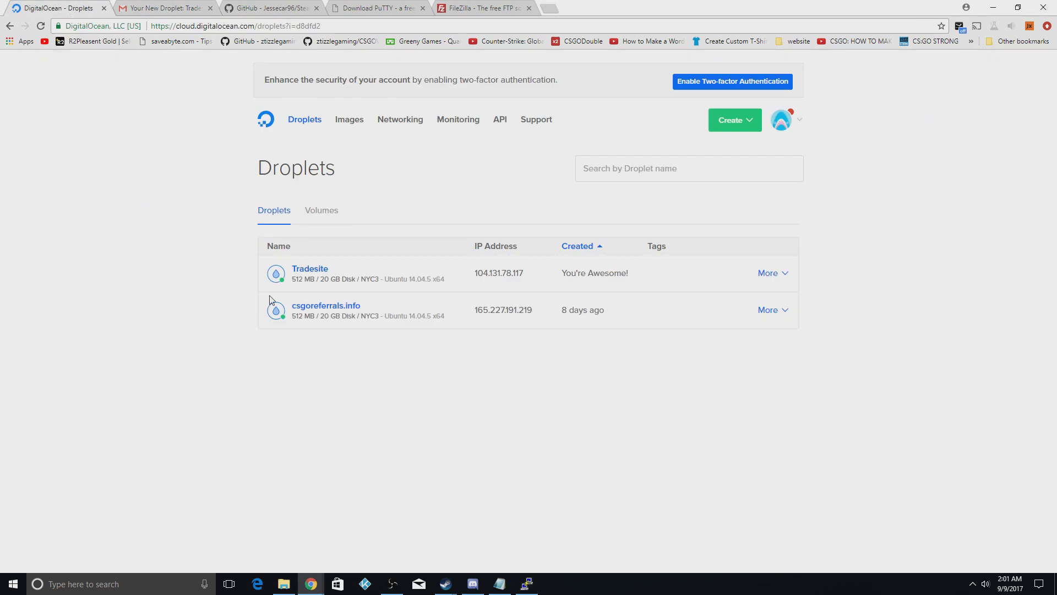
pyautogui.click(529, 274)
pyautogui.click(550, 8)
pyautogui.hotkey('ctrl', 'v')
pyautogui.press('Return')
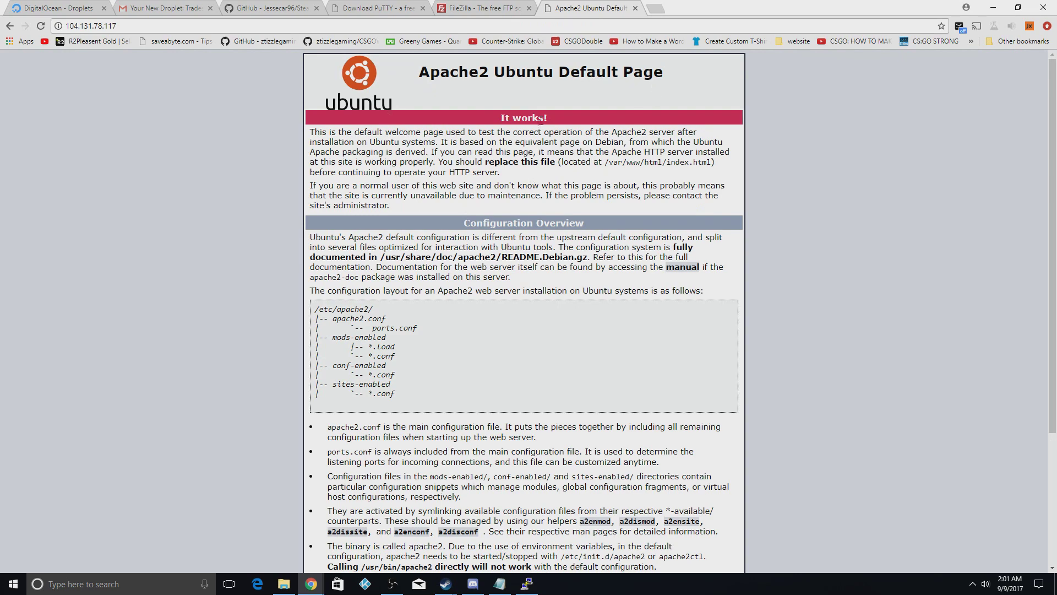
pyautogui.scroll(-4, 464, 275)
pyautogui.scroll(4, 445, 346)
# Recheck the droplet IP, then minimise Chrome and move the PuTTY window to the upper right
pyautogui.click(82, 6)
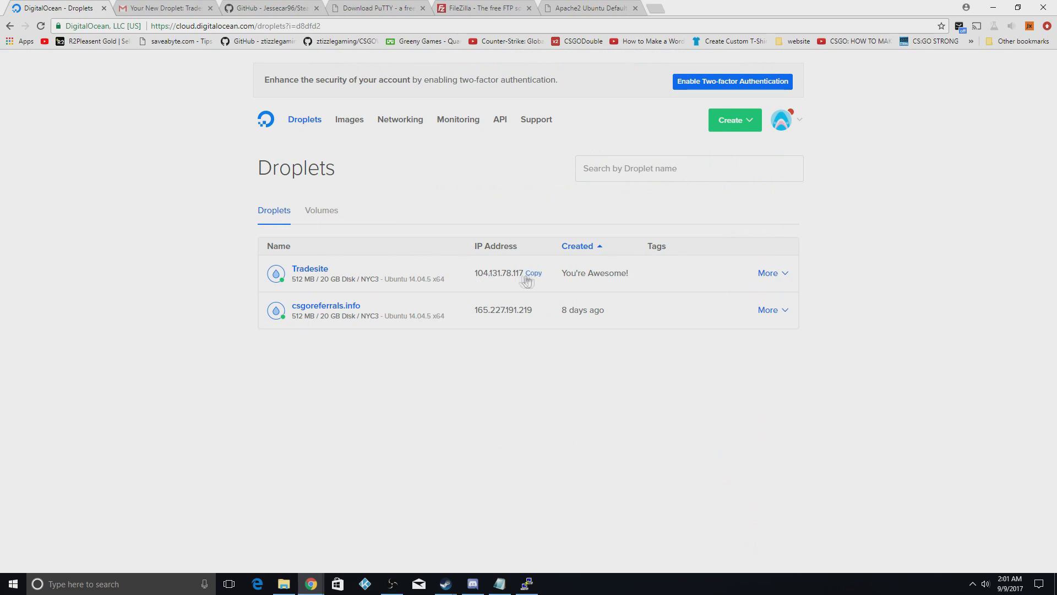
pyautogui.click(535, 274)
pyautogui.click(590, 8)
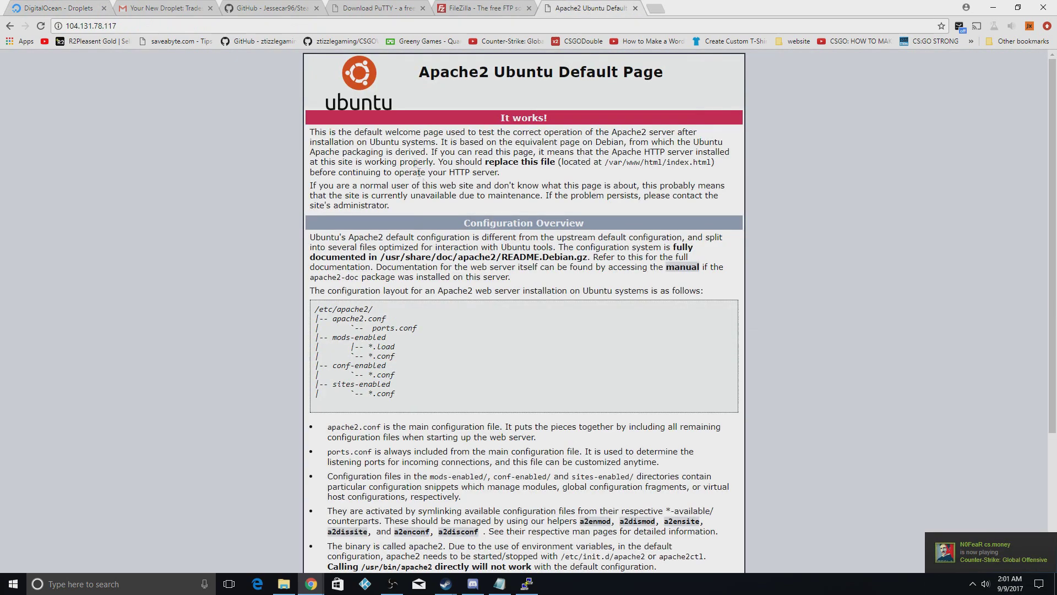
pyautogui.click(87, 6)
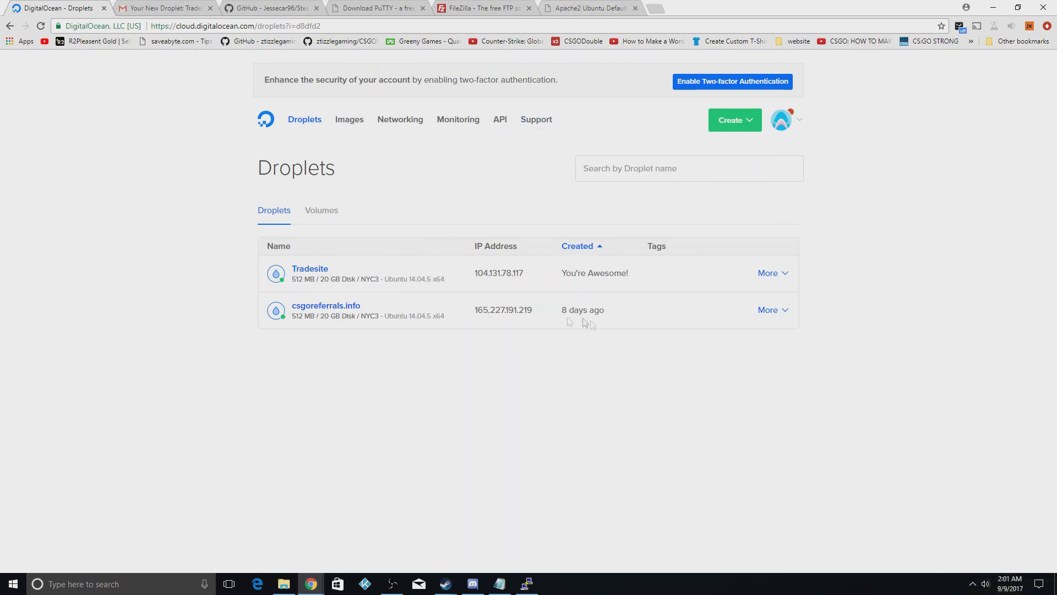
pyautogui.click(589, 7)
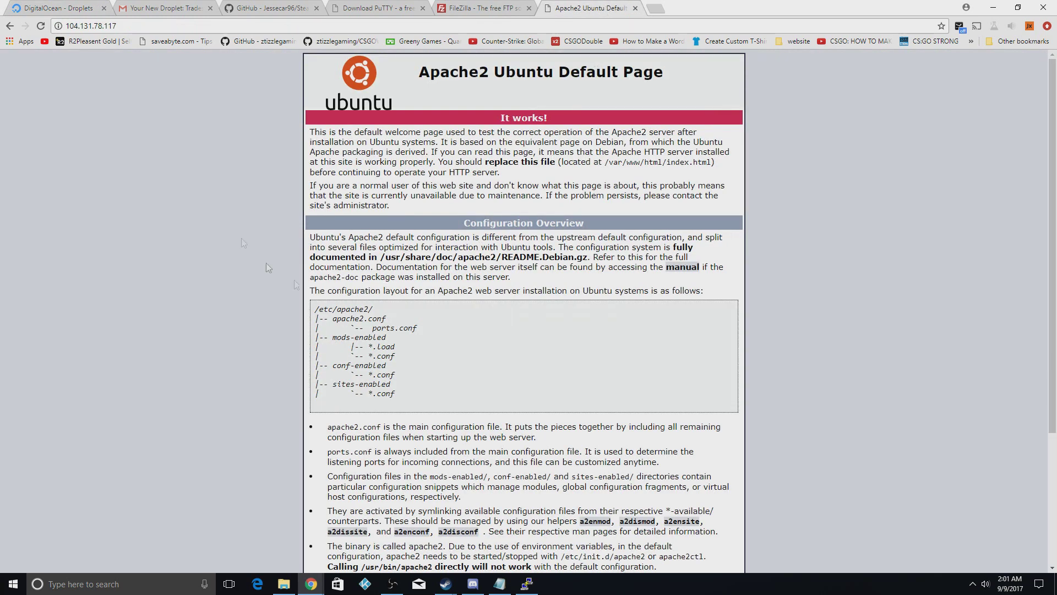
pyautogui.moveTo(430, 74); pyautogui.dragTo(658, 77)
pyautogui.click(658, 77)
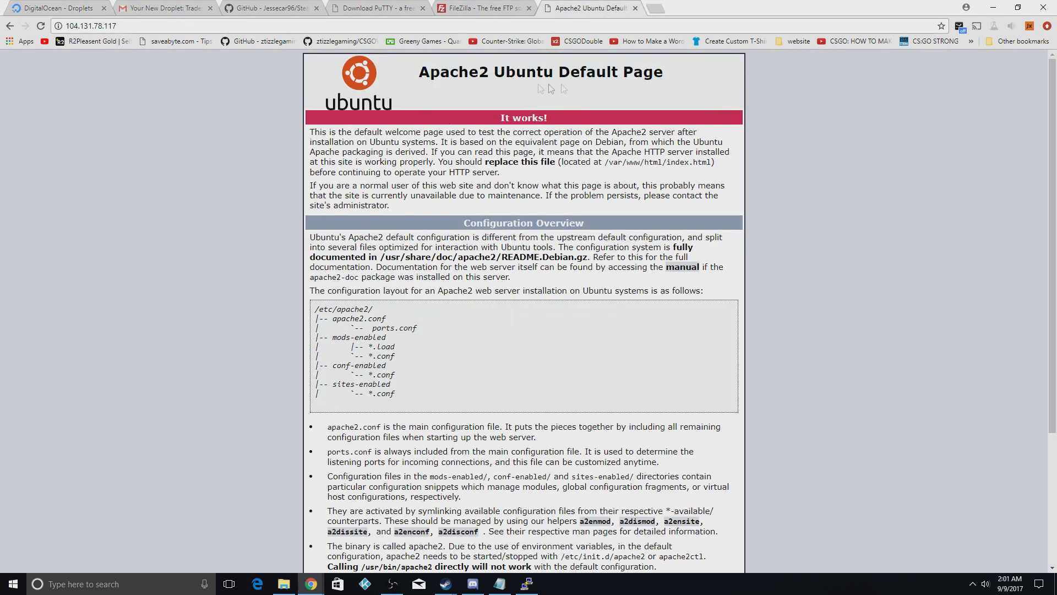
pyautogui.click(993, 7)
pyautogui.moveTo(329, 72); pyautogui.dragTo(885, 54)
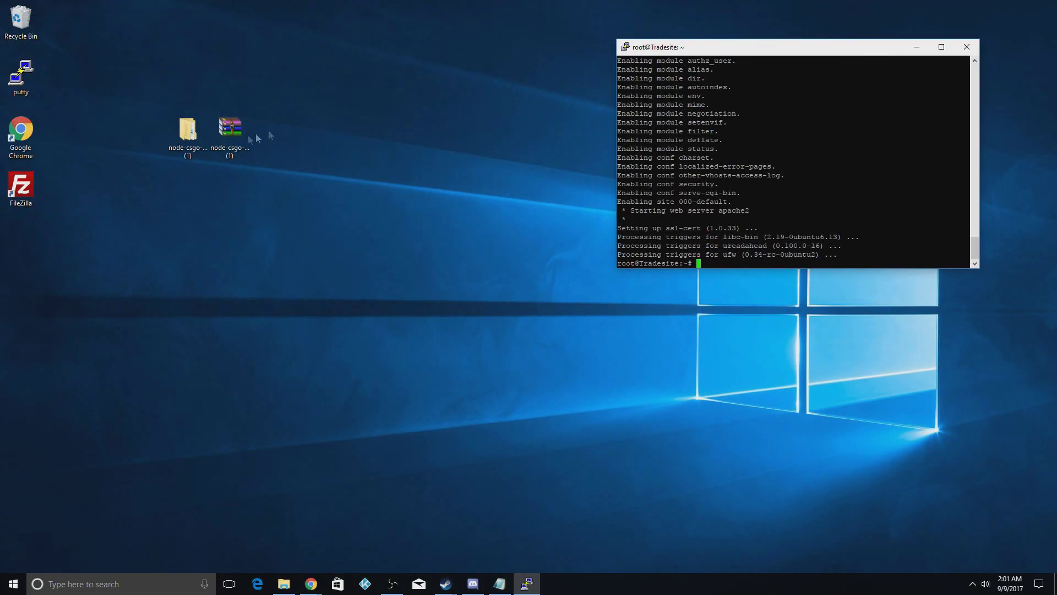
pyautogui.doubleClick(31, 191)
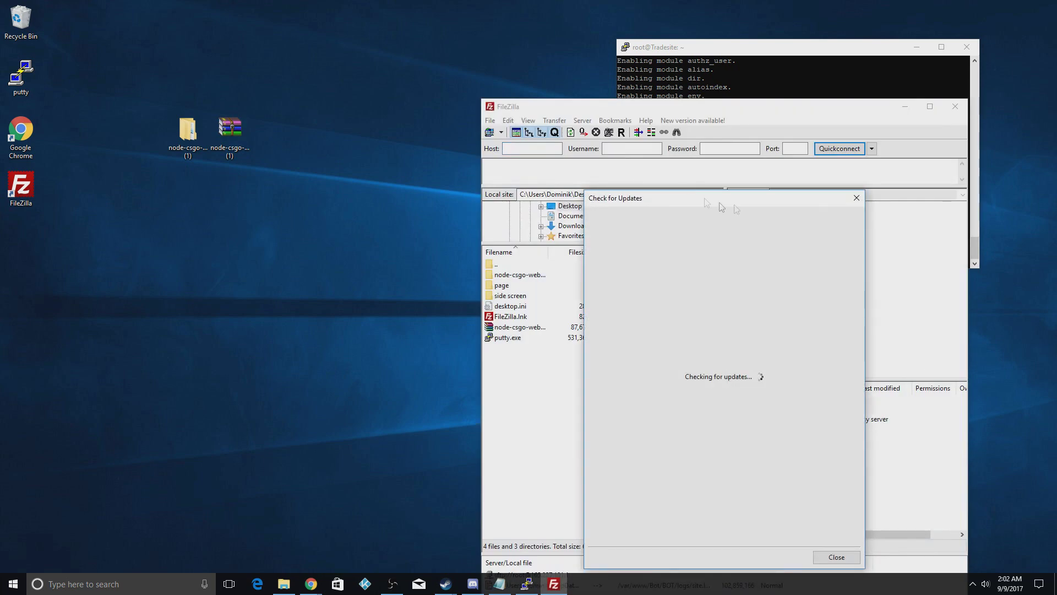
pyautogui.click(864, 199)
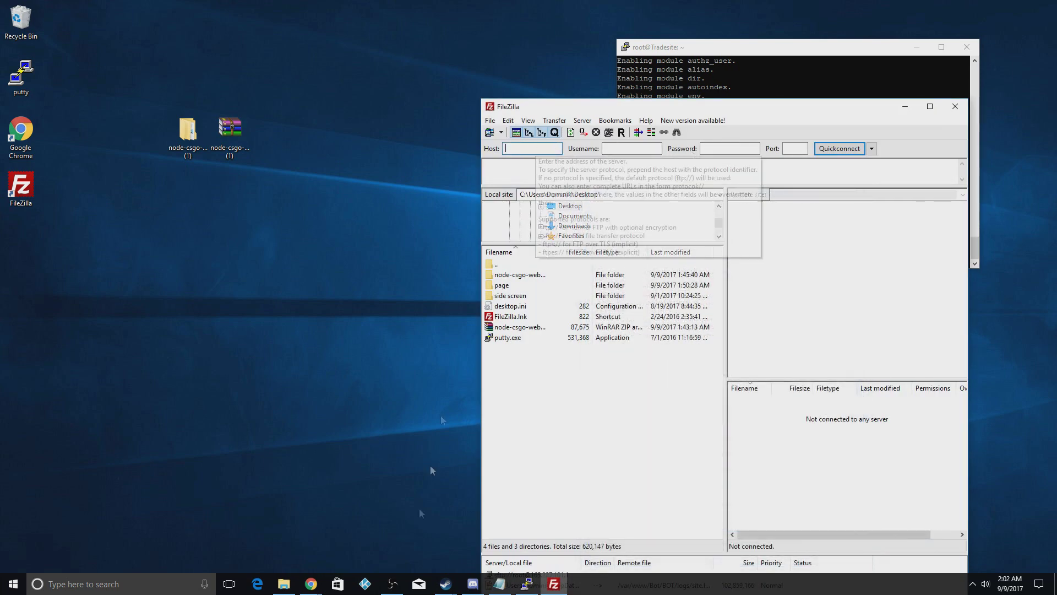
pyautogui.hotkey('ctrl', 'v')
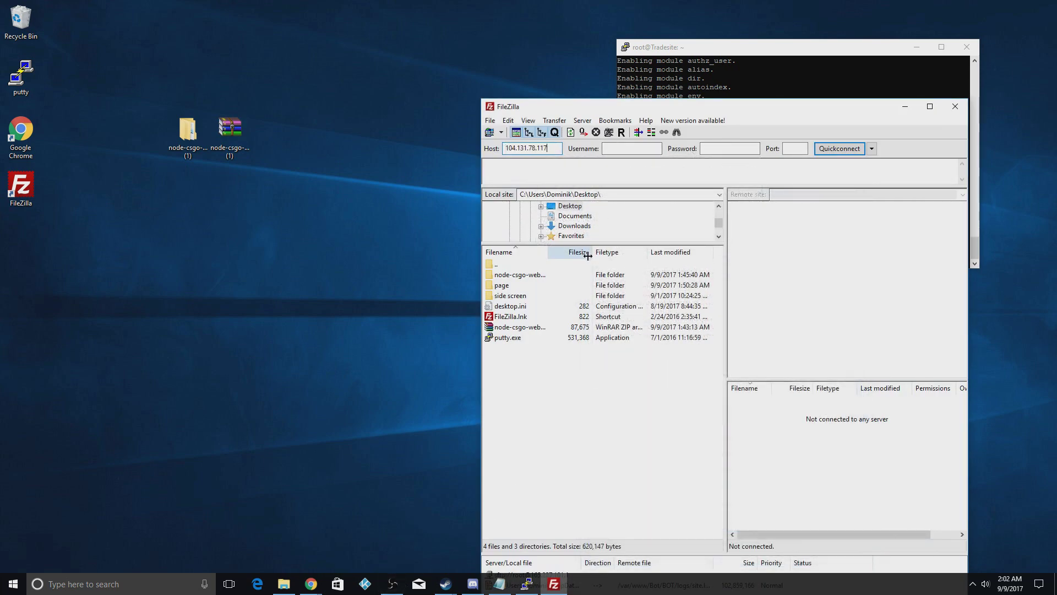
pyautogui.doubleClick(550, 148)
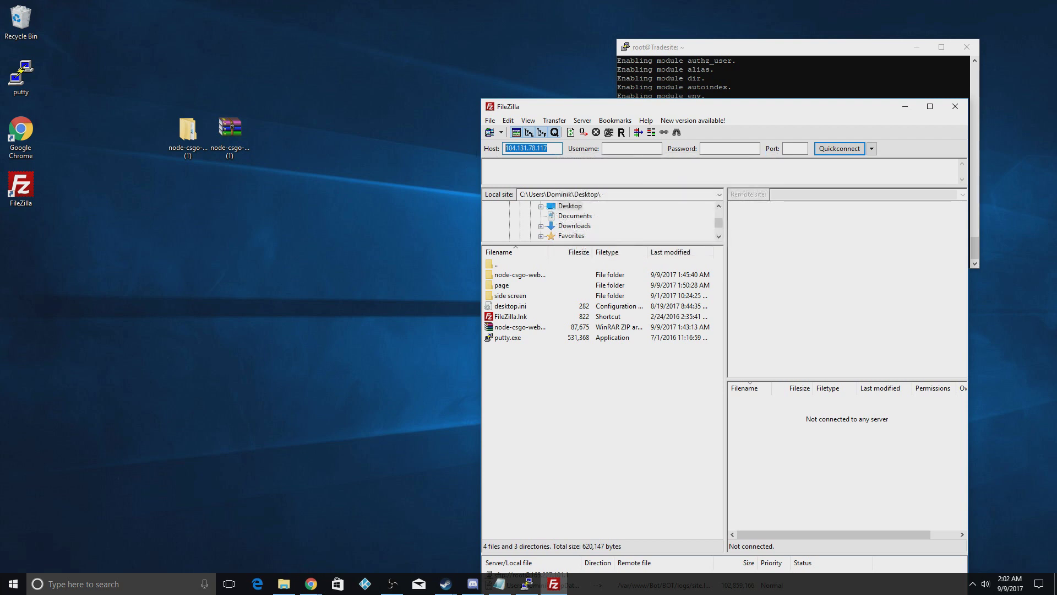
pyautogui.click(647, 147)
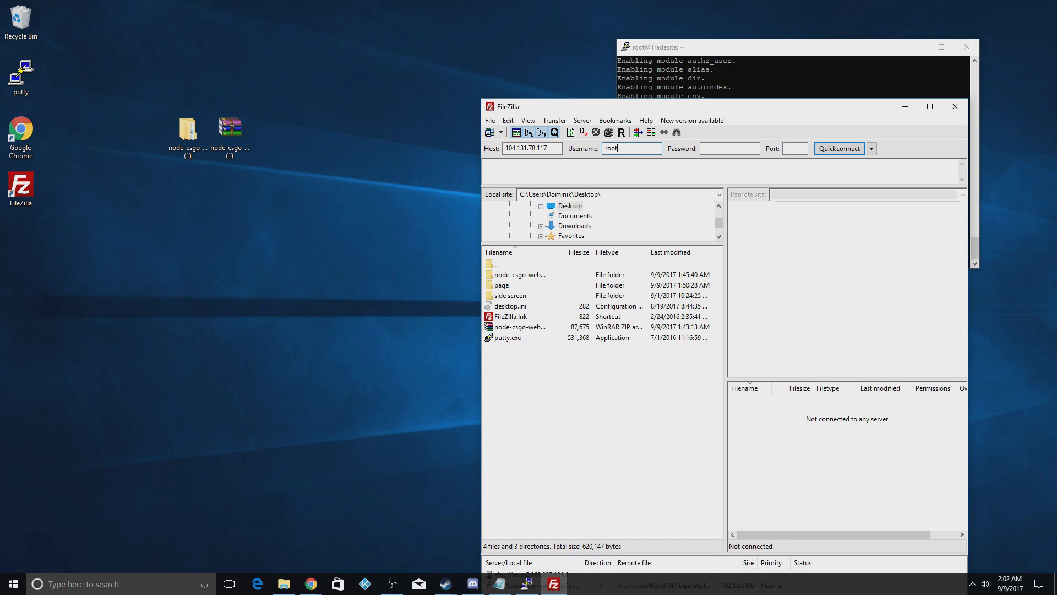
pyautogui.click(748, 152)
pyautogui.write('•••••••••')
pyautogui.click(795, 148)
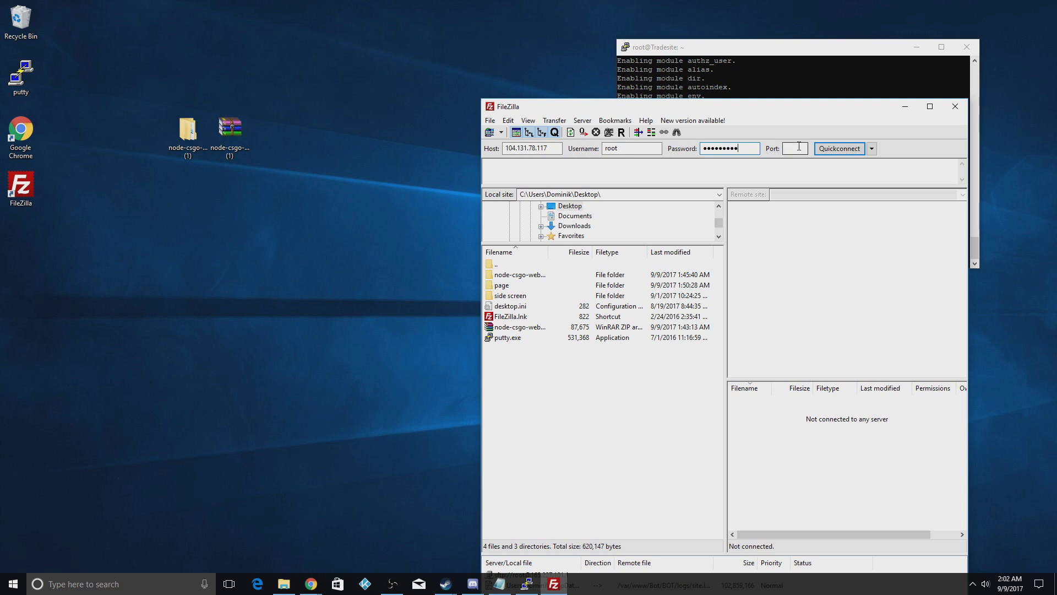
pyautogui.write('22')
pyautogui.click(835, 150)
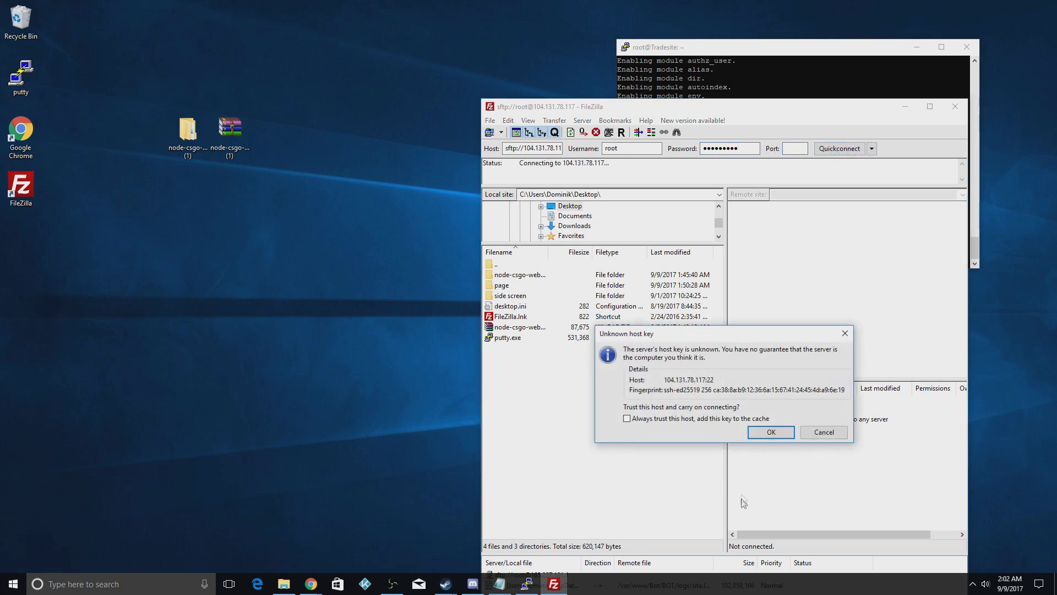
pyautogui.click(770, 432)
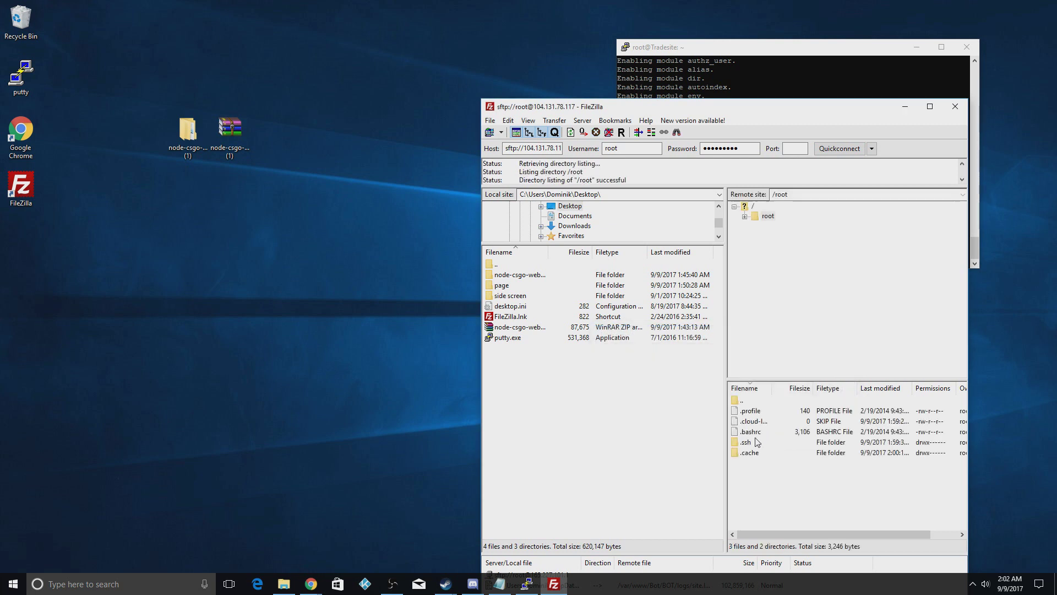
# Browse the remote pane from /root up to the top level and into /var/www/html
pyautogui.doubleClick(751, 401)
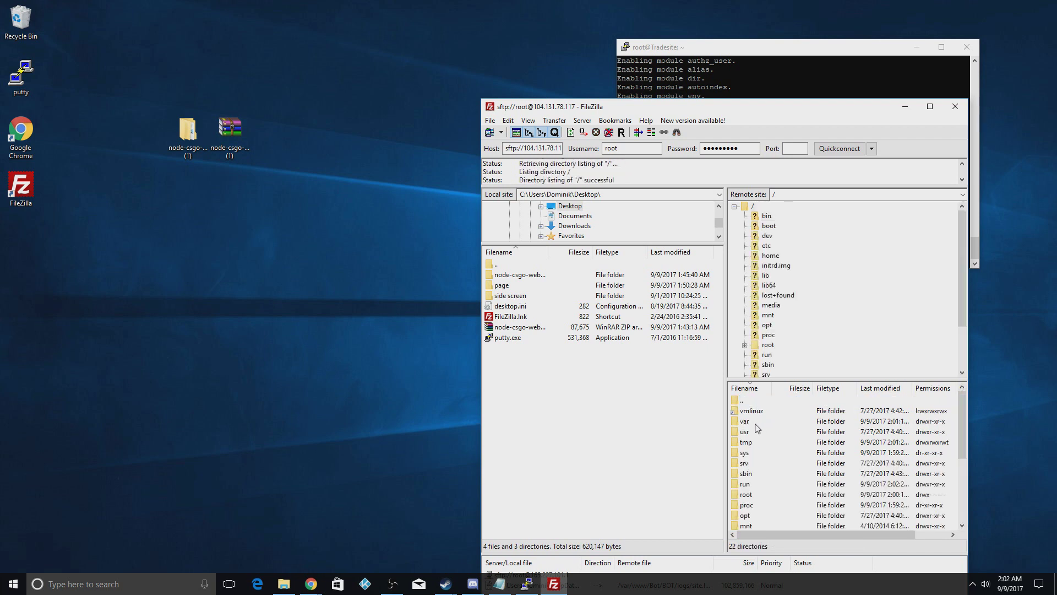
pyautogui.doubleClick(756, 422)
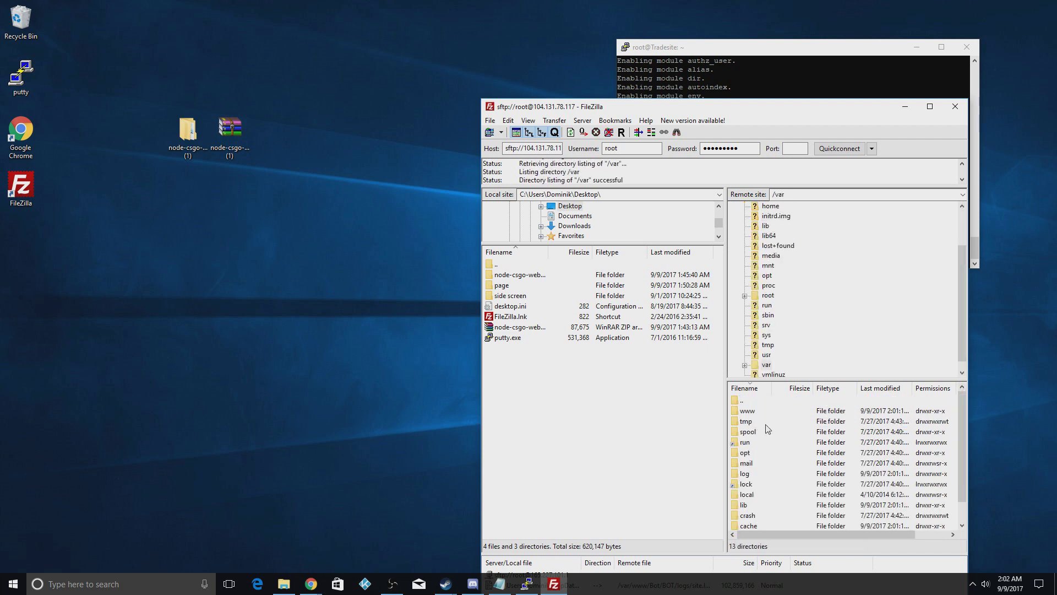
pyautogui.doubleClick(761, 414)
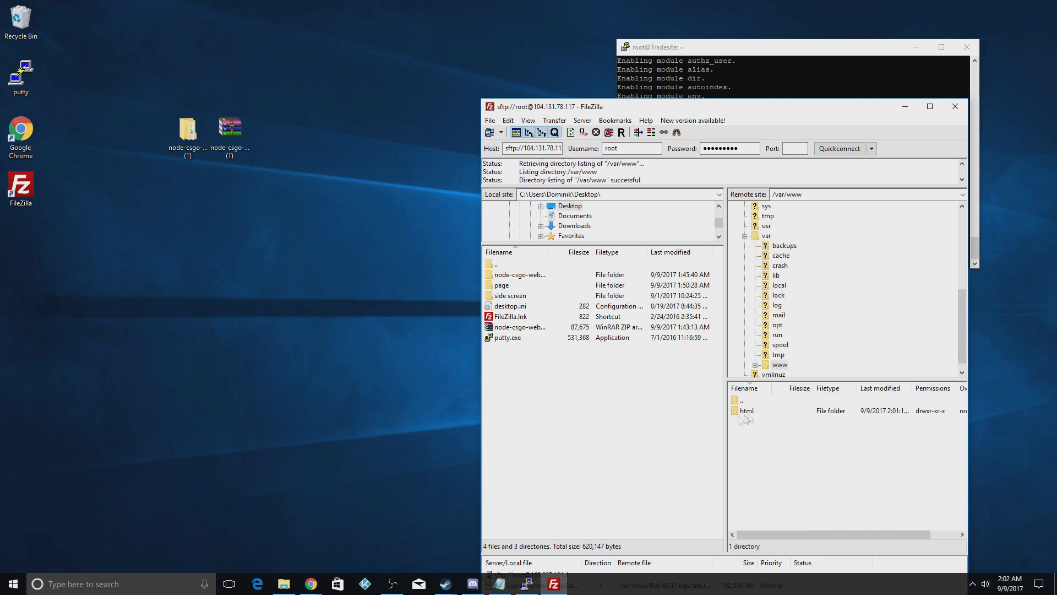
pyautogui.doubleClick(758, 413)
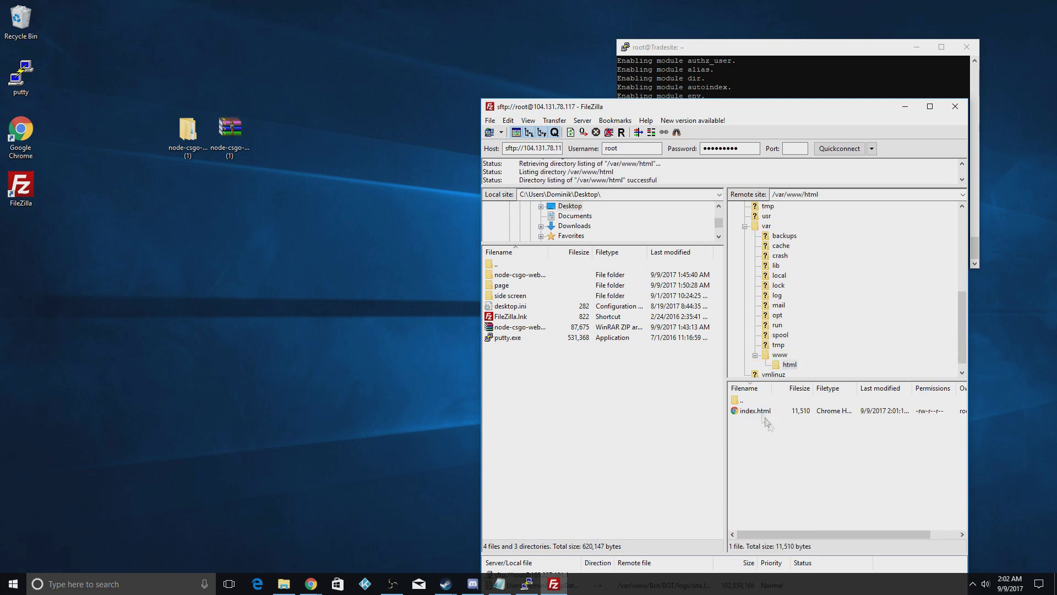
# Delete index.html from the remote html folder and confirm the removal
pyautogui.click(769, 414)
pyautogui.click(769, 414)
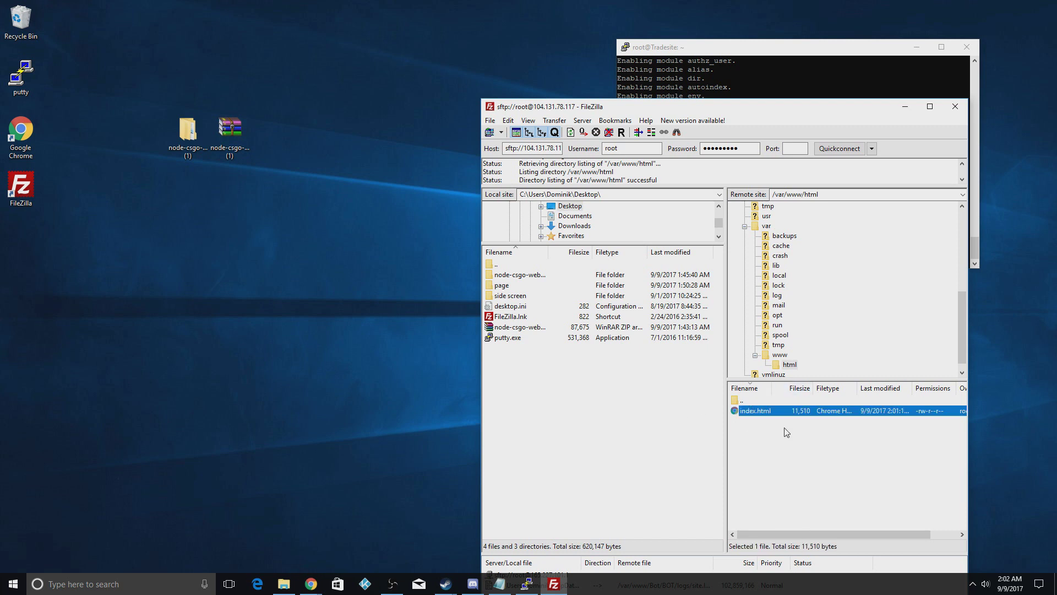
pyautogui.press('Delete')
pyautogui.click(532, 333)
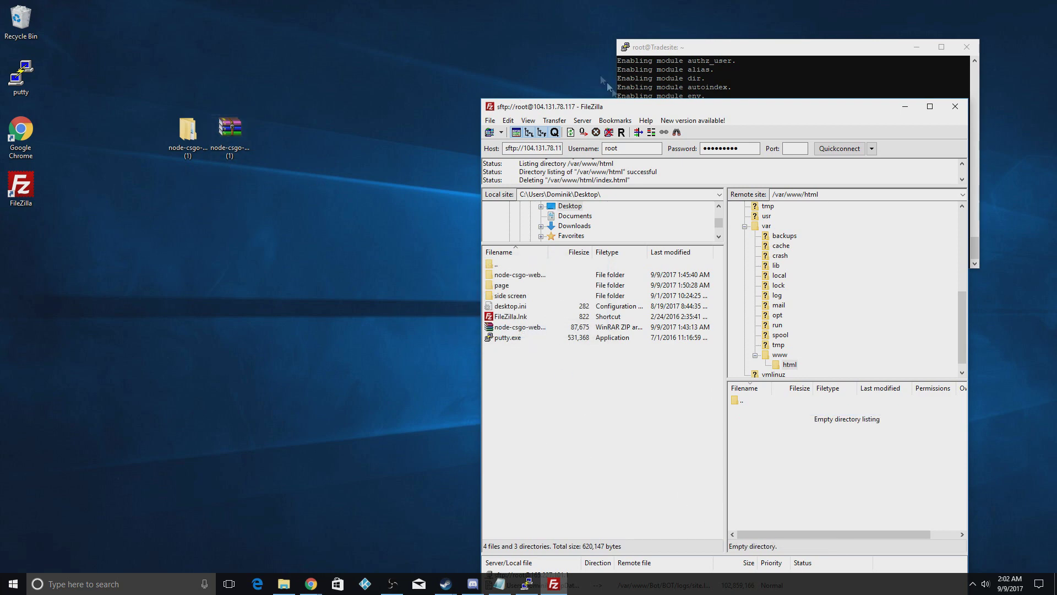
pyautogui.moveTo(639, 107); pyautogui.dragTo(708, 69)
# Reload 104.131.78.117 in Chrome to see the empty Index of / page, minimise Chrome, and move the tradebot zip
pyautogui.moveTo(312, 582)
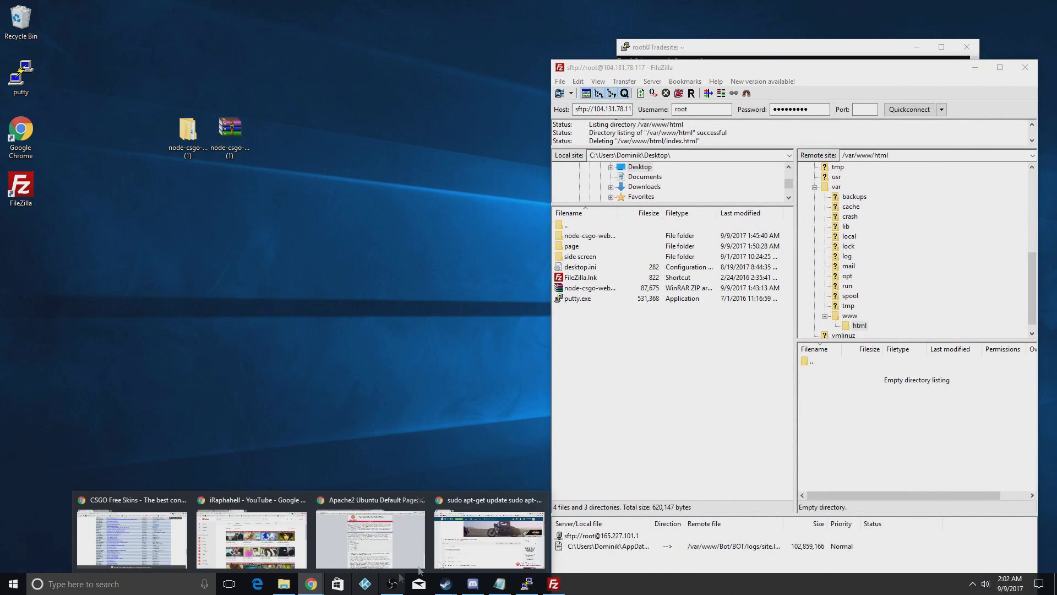
pyautogui.click(410, 547)
pyautogui.click(41, 26)
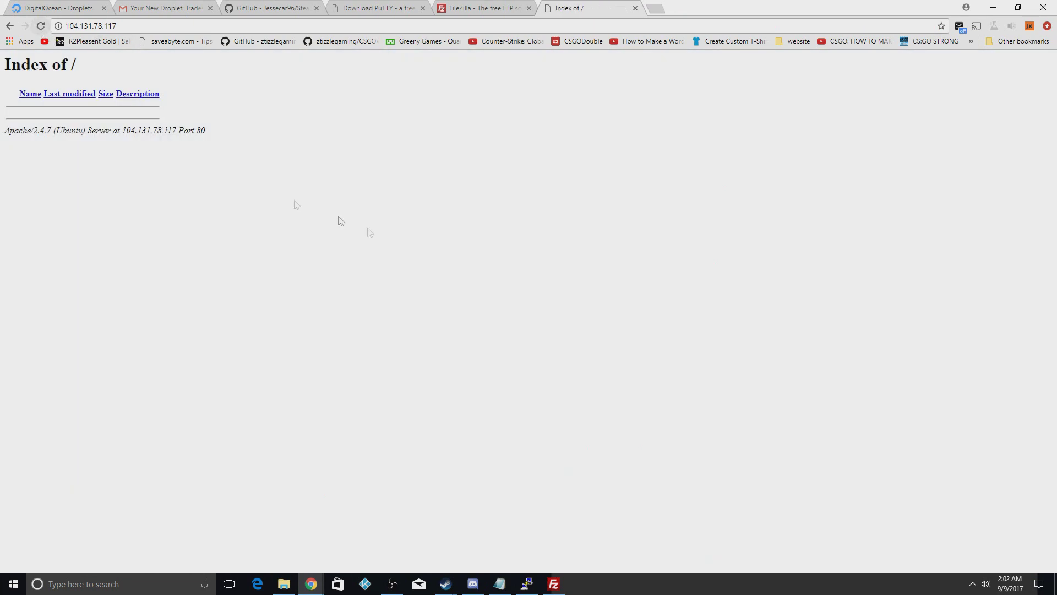
pyautogui.click(994, 8)
pyautogui.click(187, 132)
pyautogui.moveTo(230, 132); pyautogui.dragTo(292, 80)
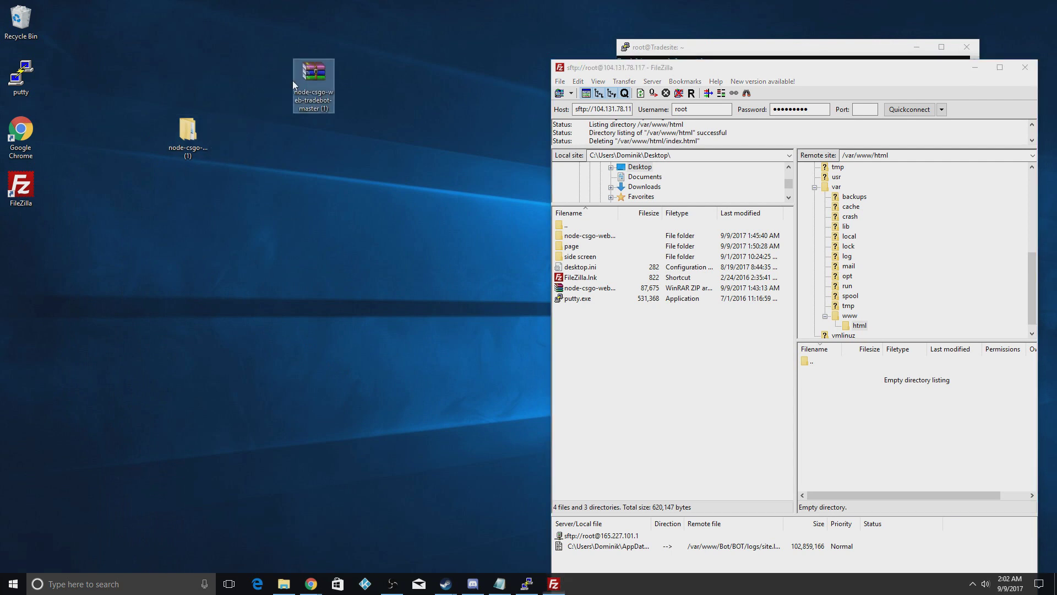
# Open the extracted tradebot folder, then node-csgo-web-tradebot-master, and launch its README
pyautogui.rightClick(324, 79)
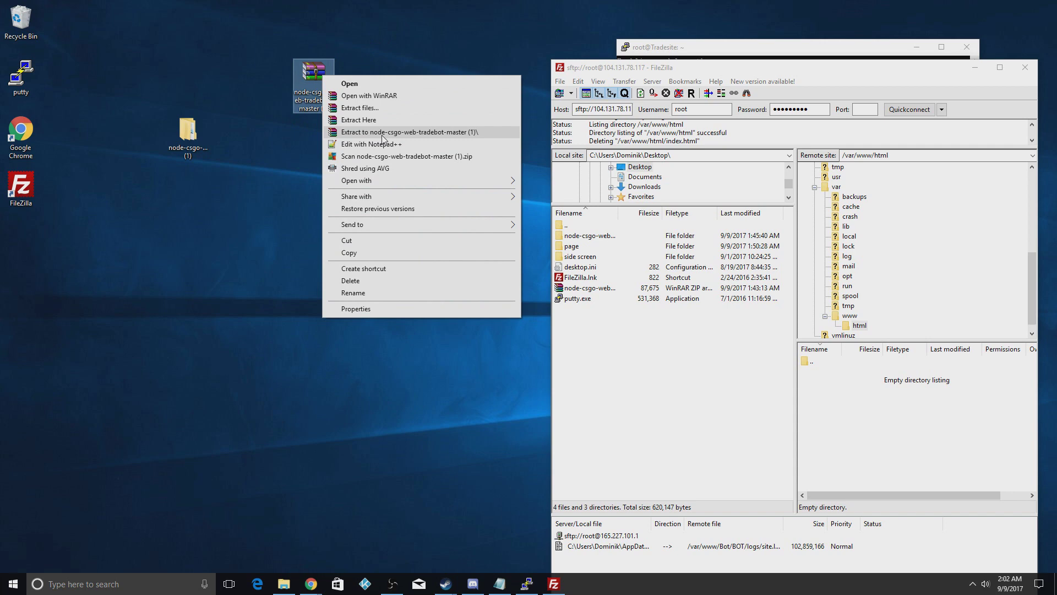
pyautogui.click(188, 135)
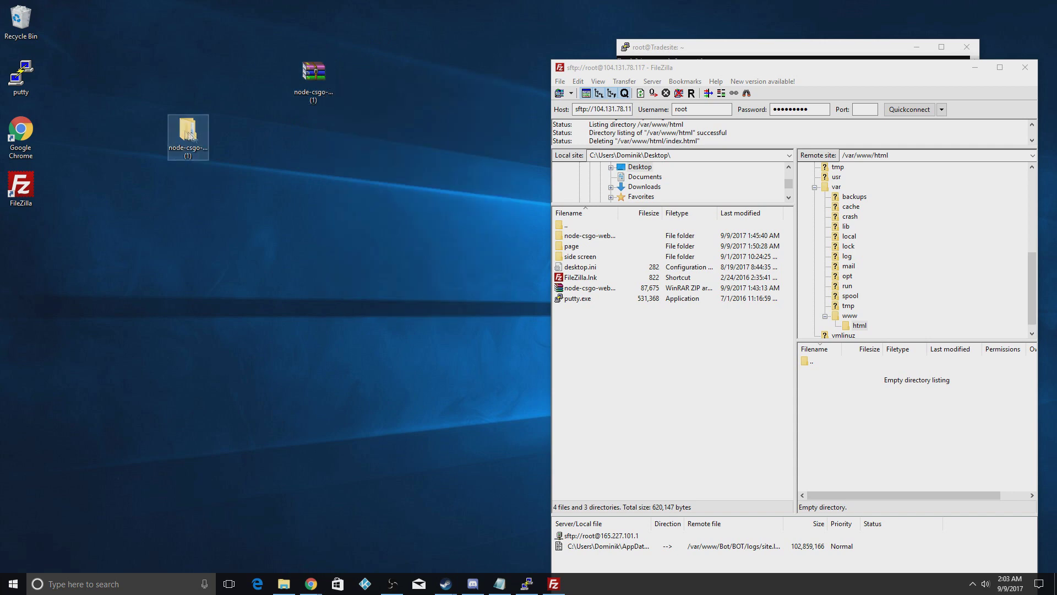
pyautogui.doubleClick(188, 135)
pyautogui.moveTo(660, 35); pyautogui.dragTo(559, 47)
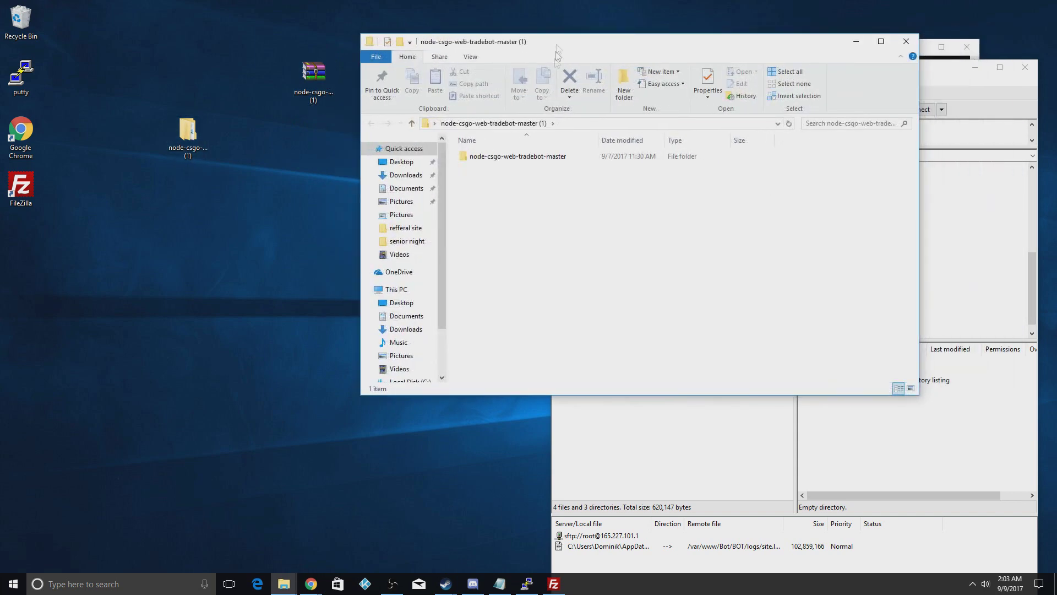
pyautogui.doubleClick(538, 160)
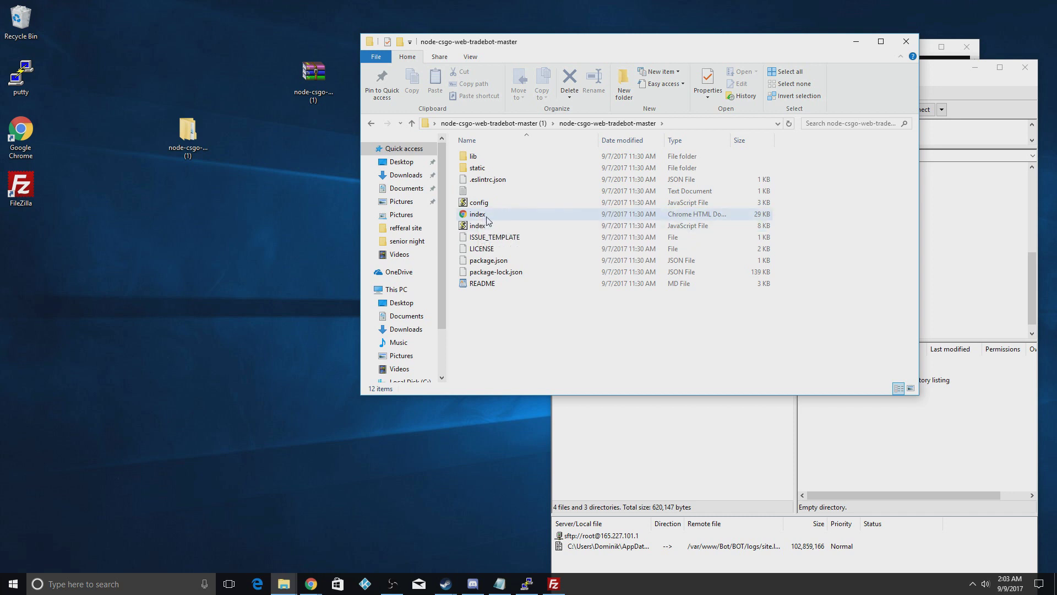
pyautogui.doubleClick(483, 284)
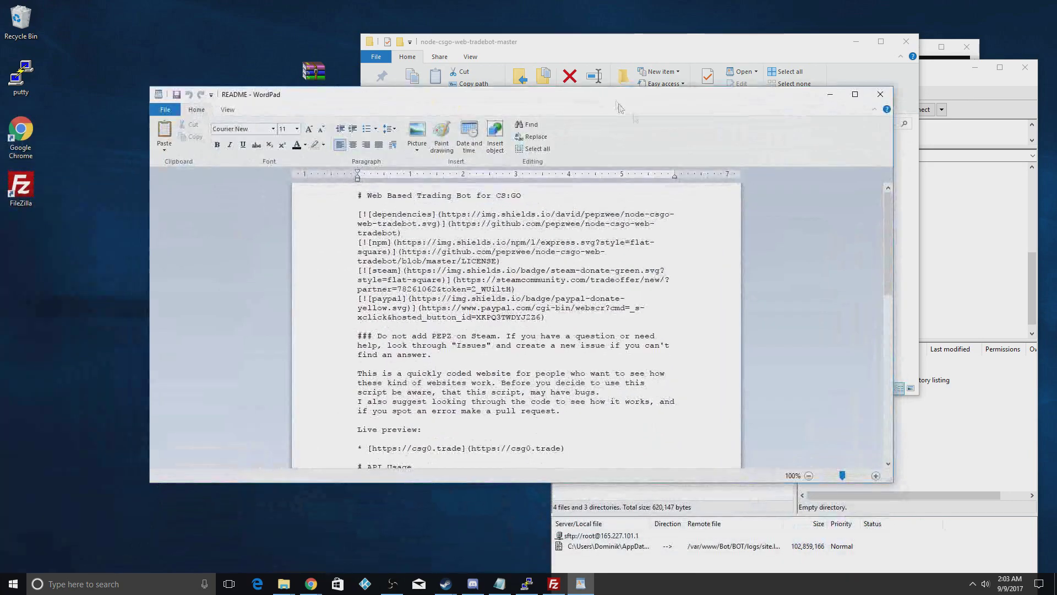
pyautogui.click(855, 94)
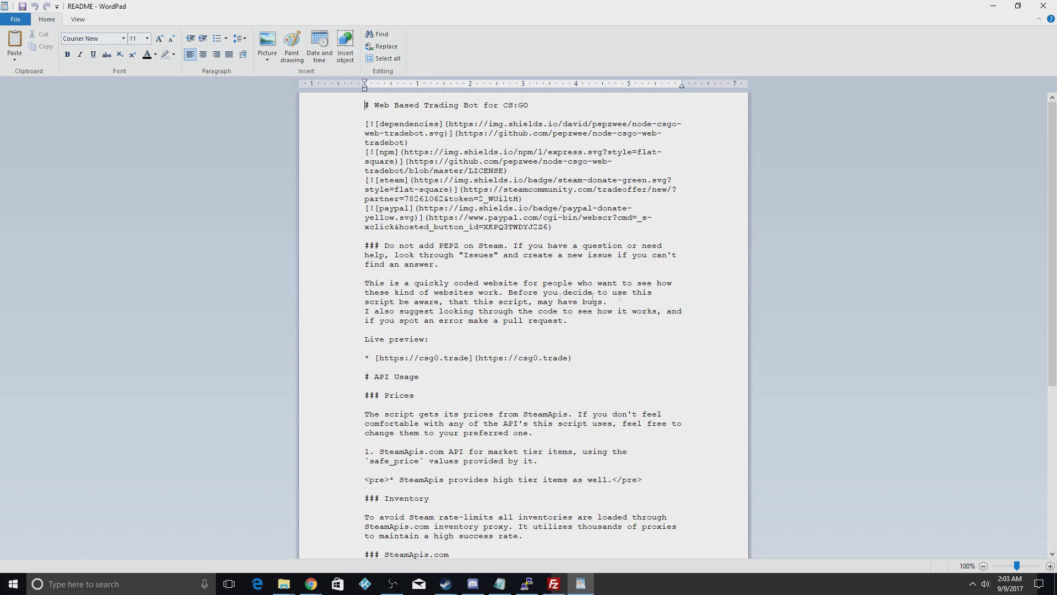
pyautogui.scroll(-3, 435, 275)
pyautogui.moveTo(377, 275); pyautogui.dragTo(470, 273)
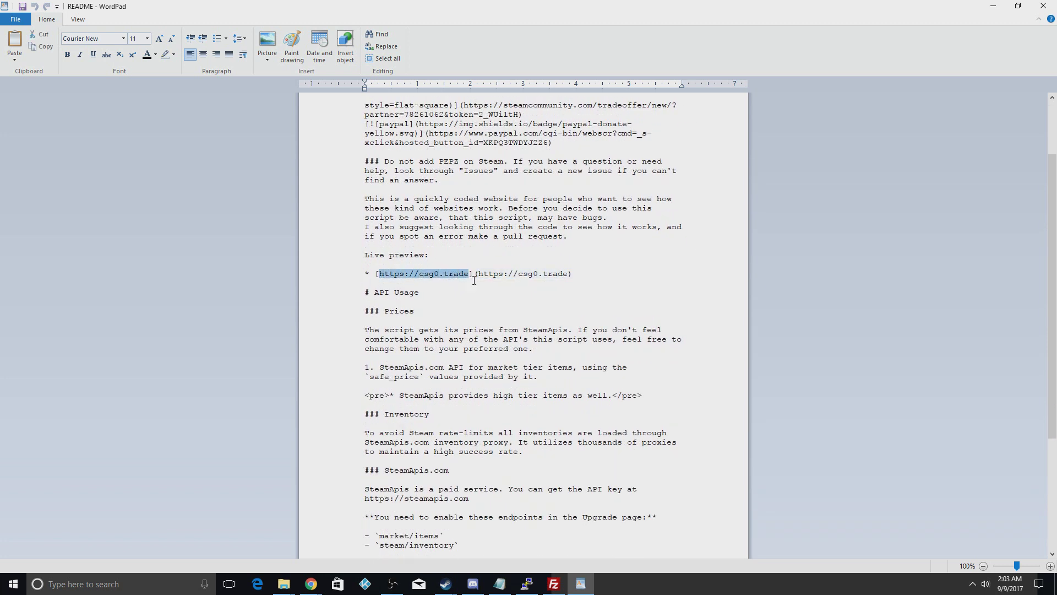
pyautogui.scroll(-1, 440, 247)
pyautogui.click(446, 233)
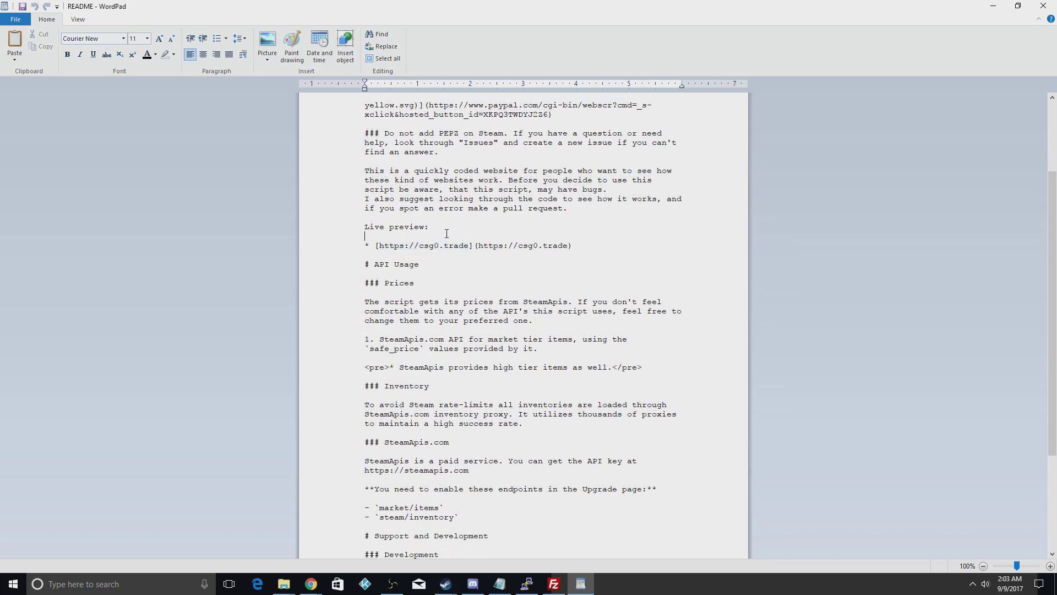
pyautogui.scroll(-4, 462, 232)
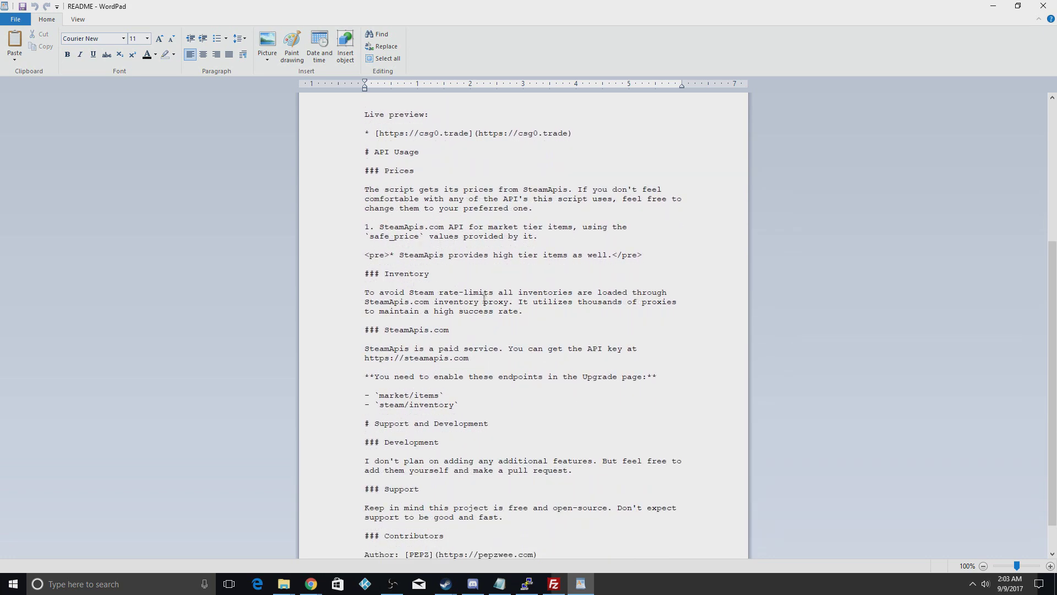
pyautogui.scroll(-2, 484, 299)
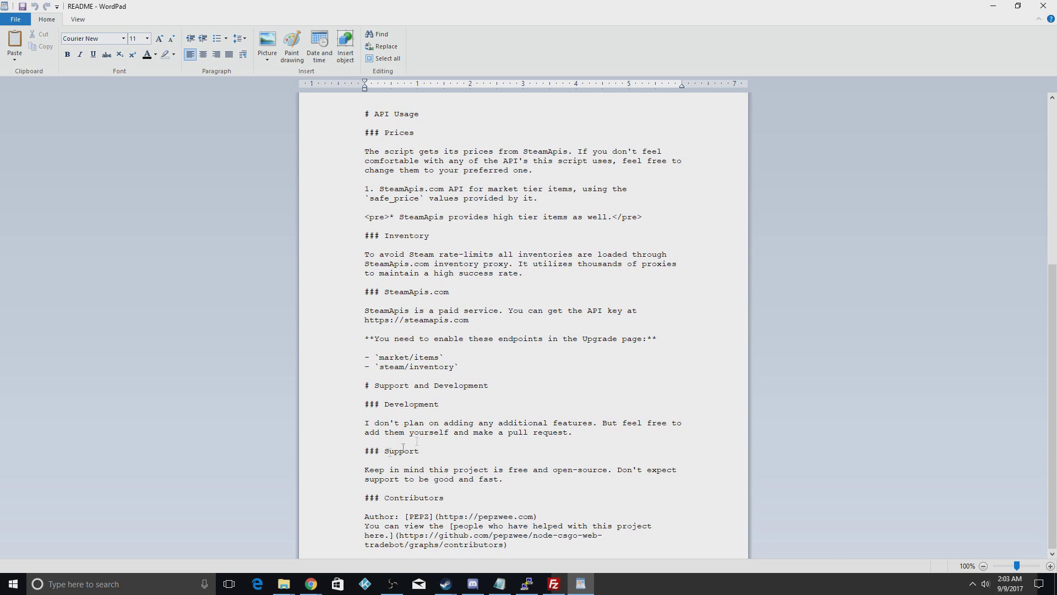
pyautogui.click(1043, 6)
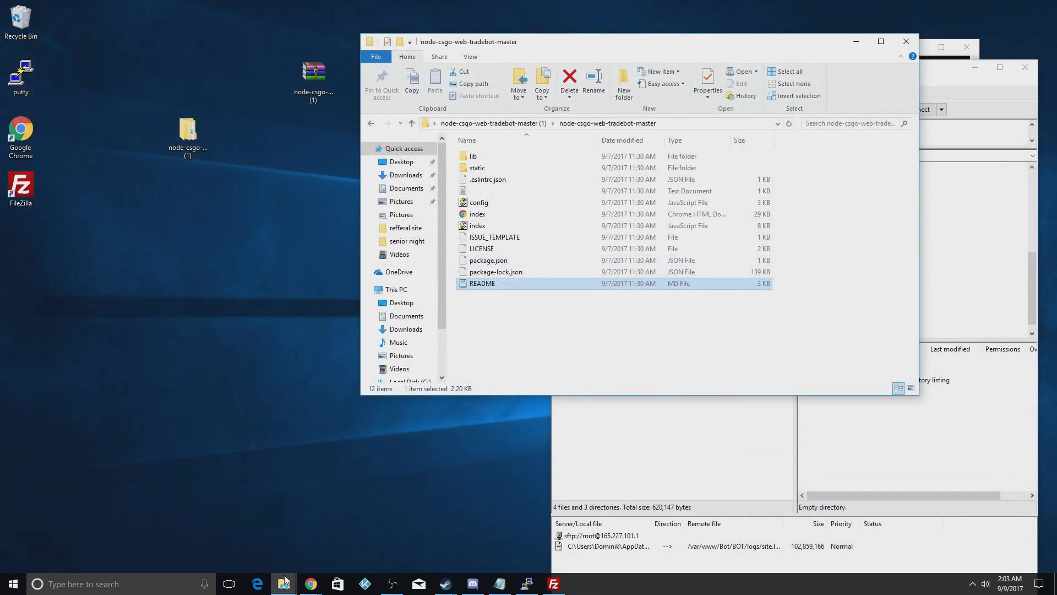
pyautogui.click(435, 512)
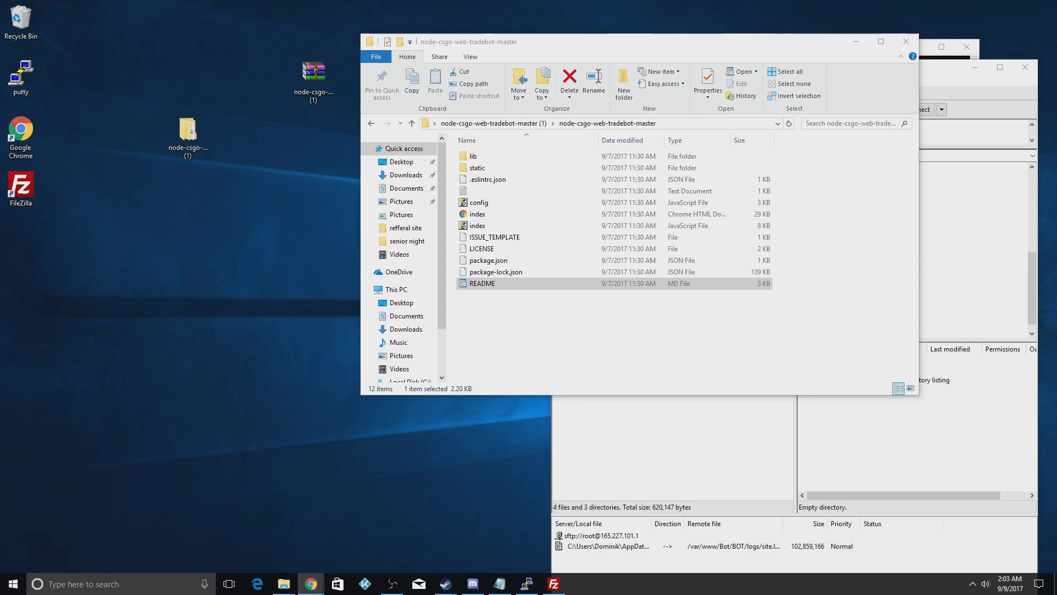
pyautogui.press('super+Up')
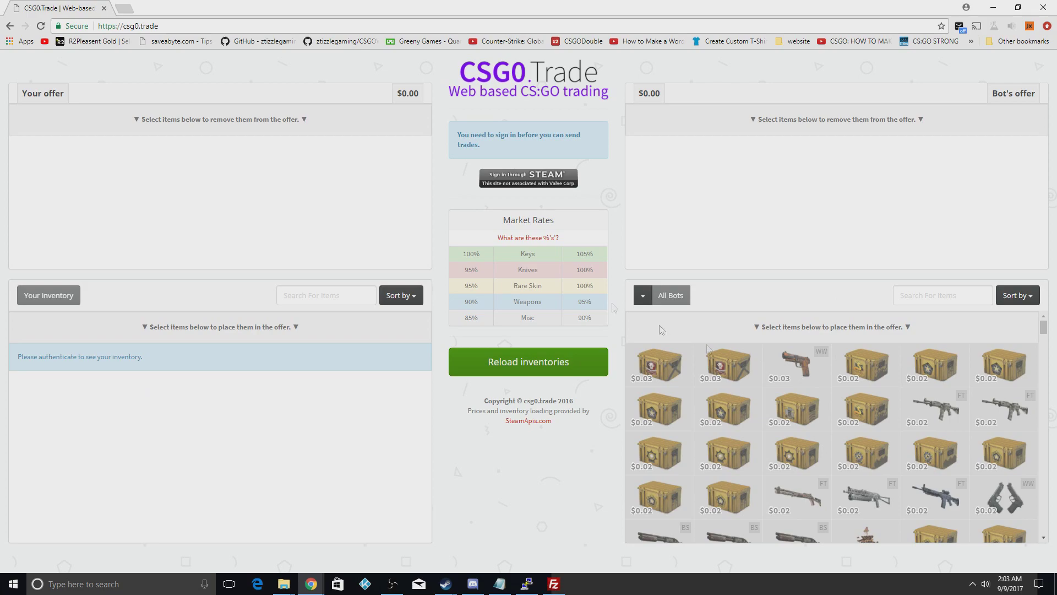
pyautogui.click(104, 9)
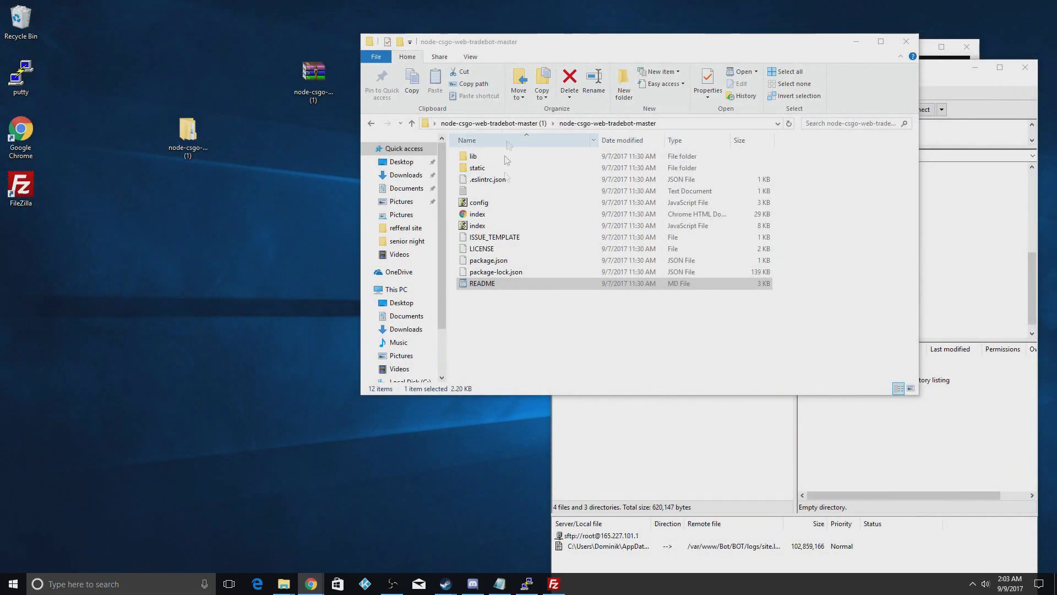